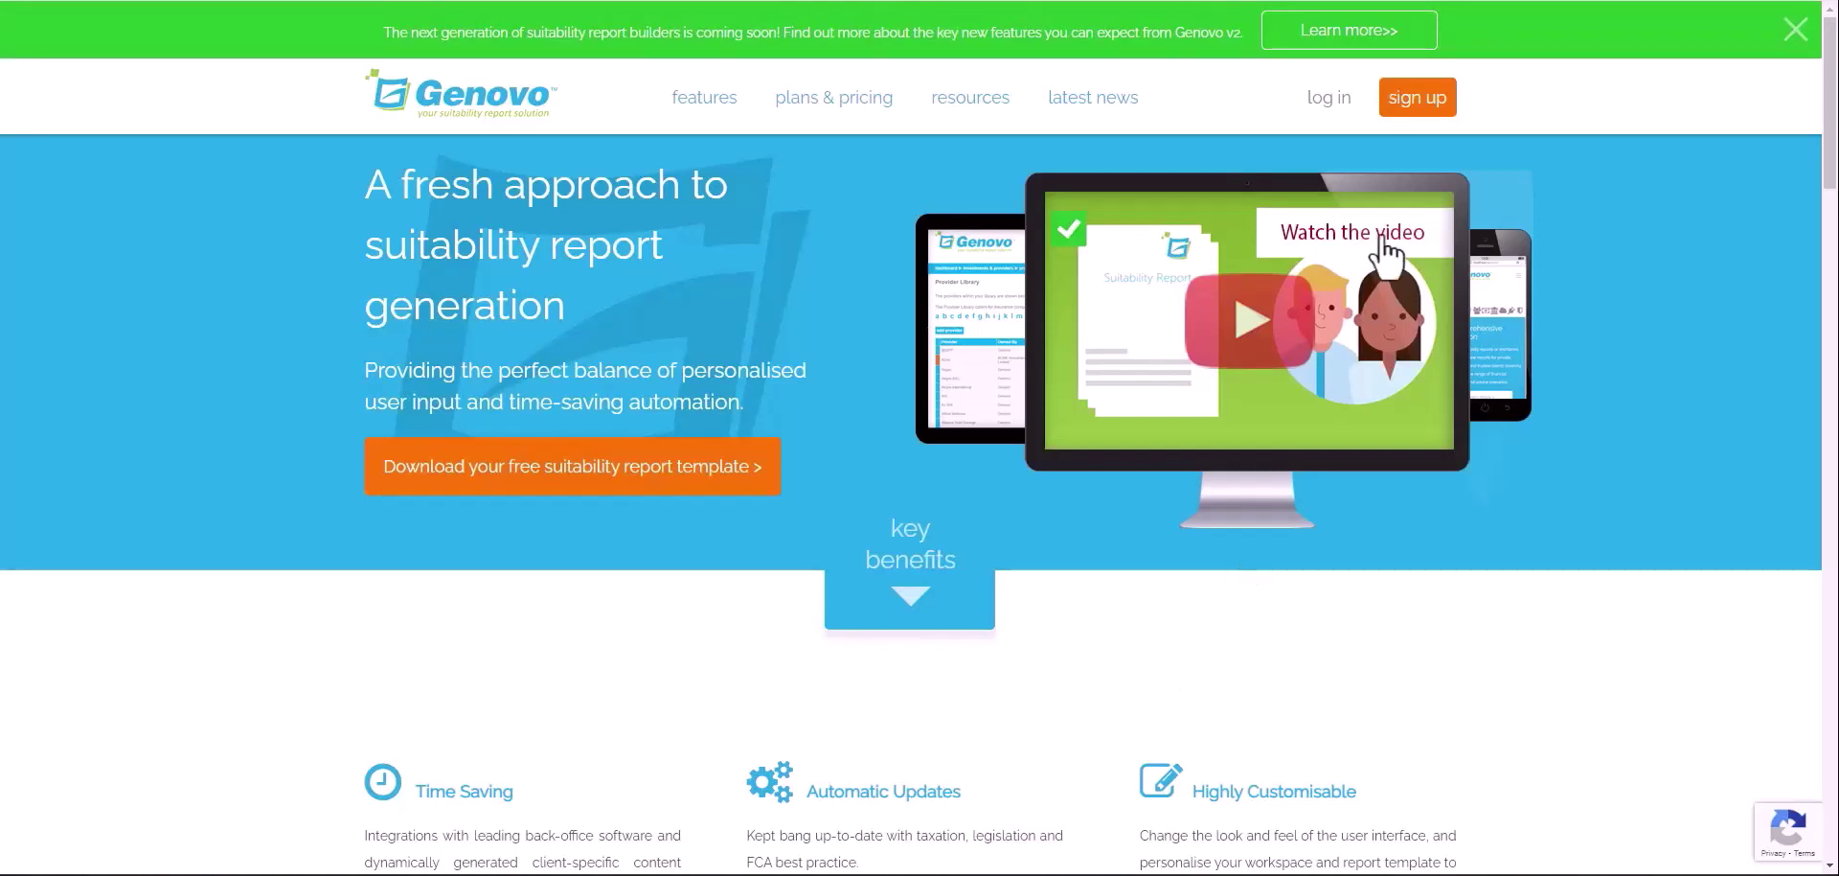
Log in to Genovo with the account e-mail address and password
click(1416, 108)
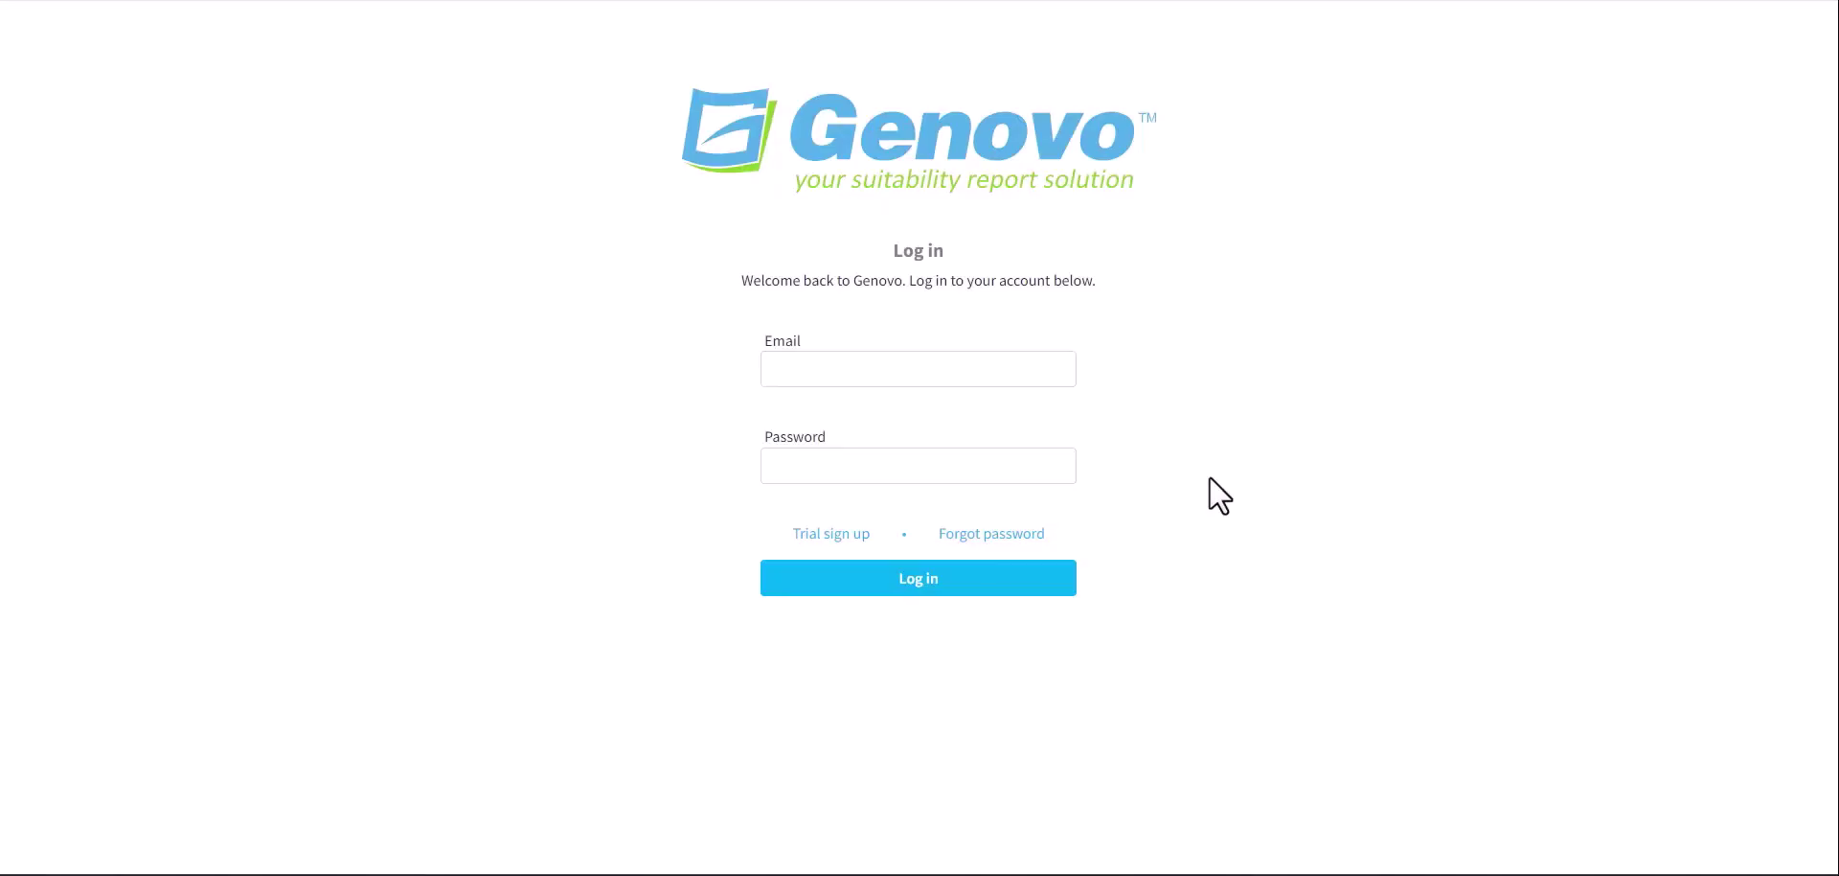
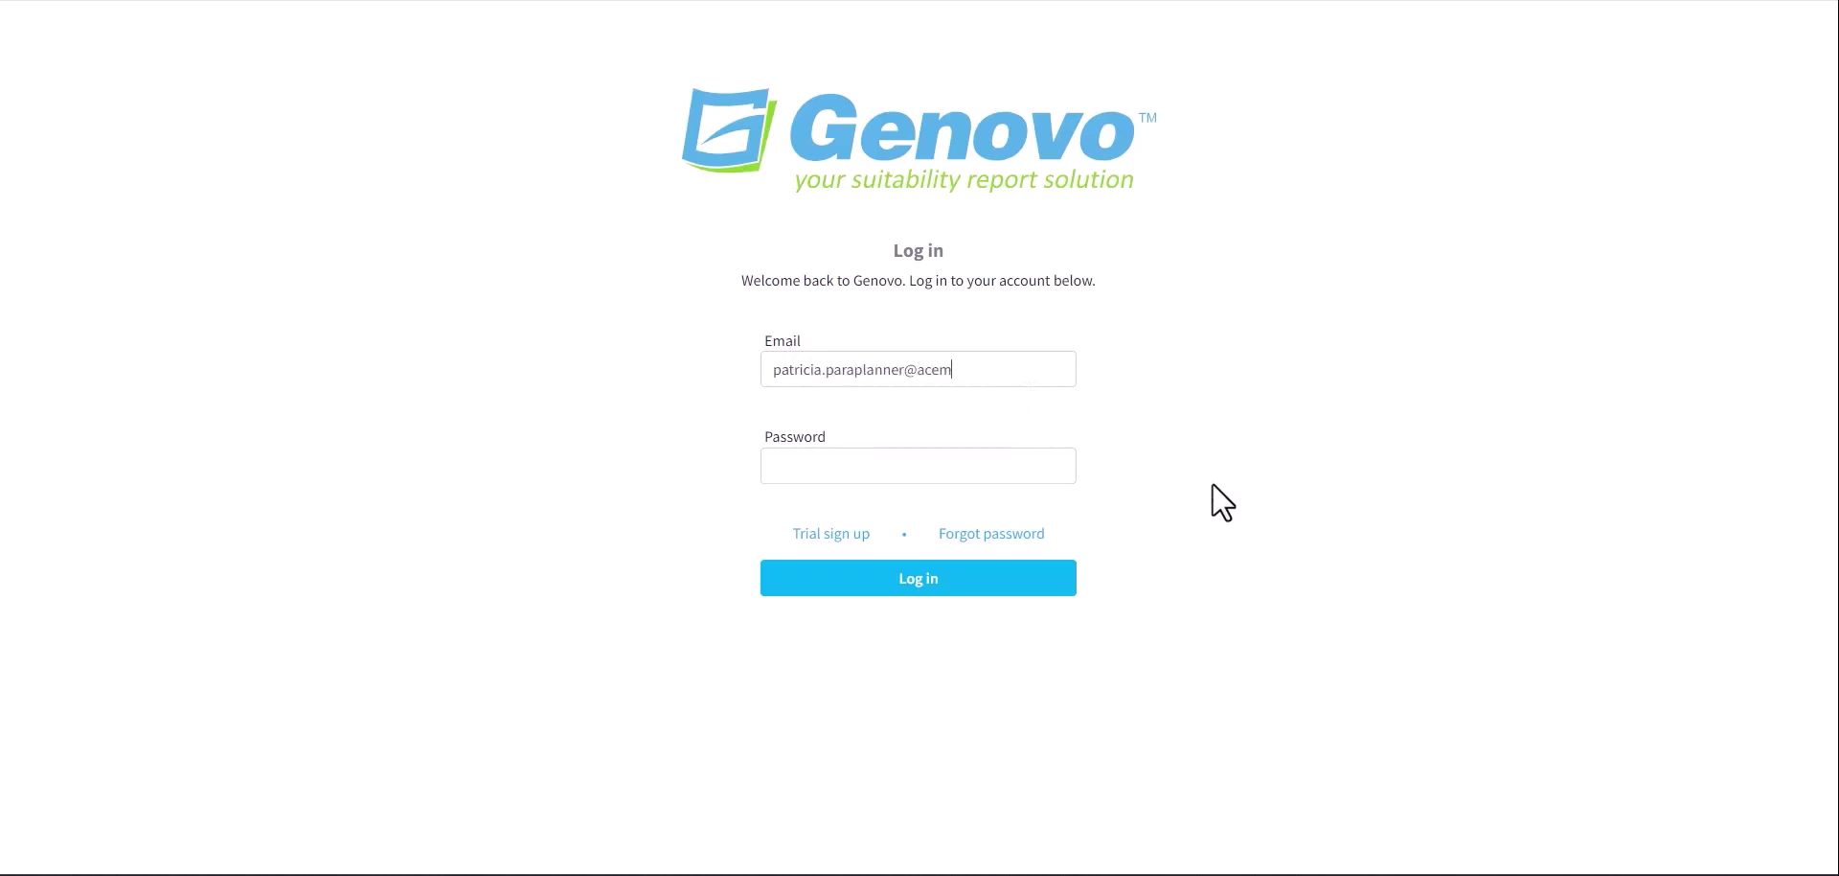
text(**********************)
click(1015, 588)
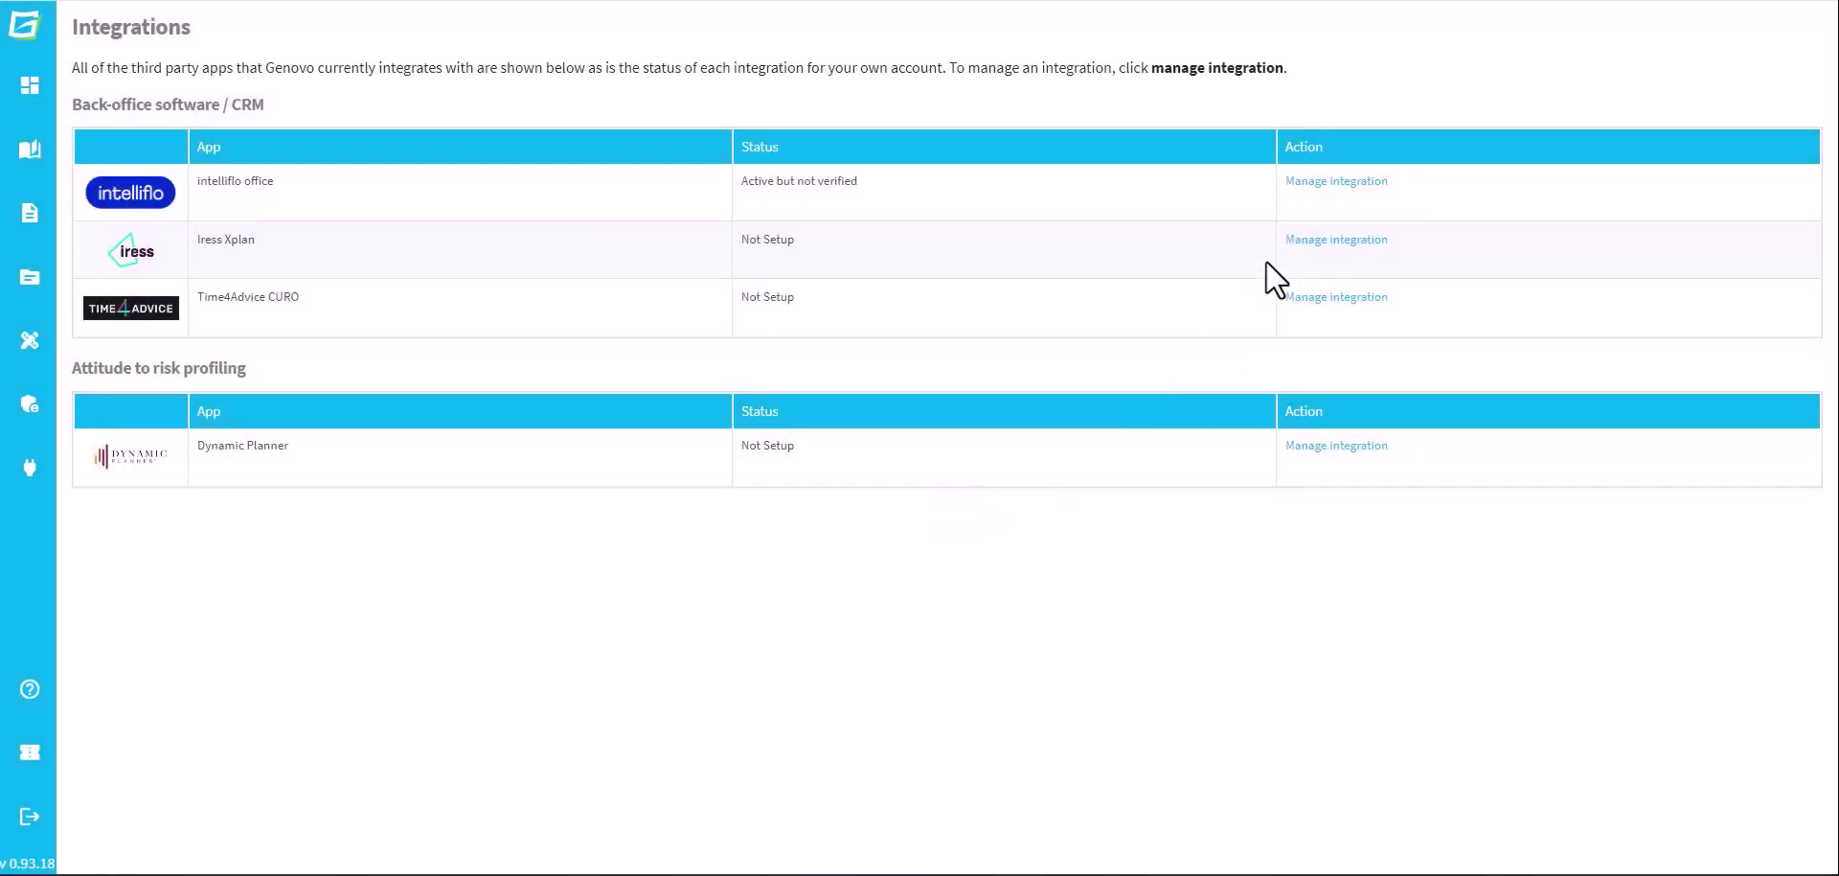
Verify the intelliflo office integration, allowing all the data permissions it requests
click(1327, 184)
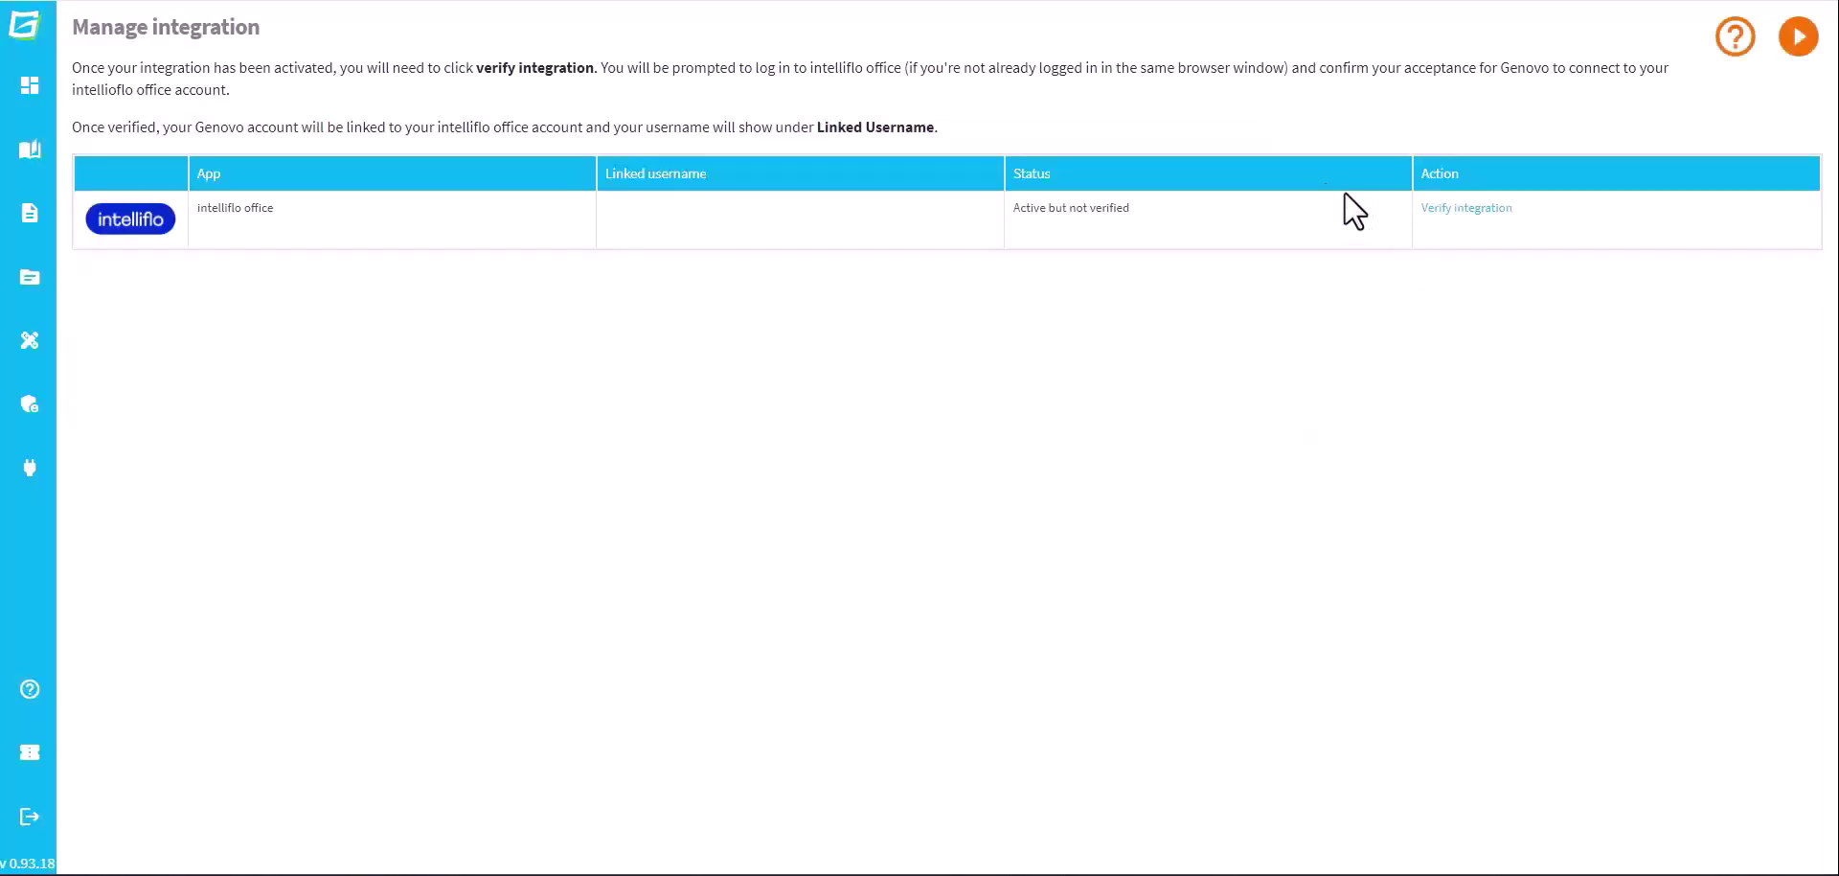
click(1447, 208)
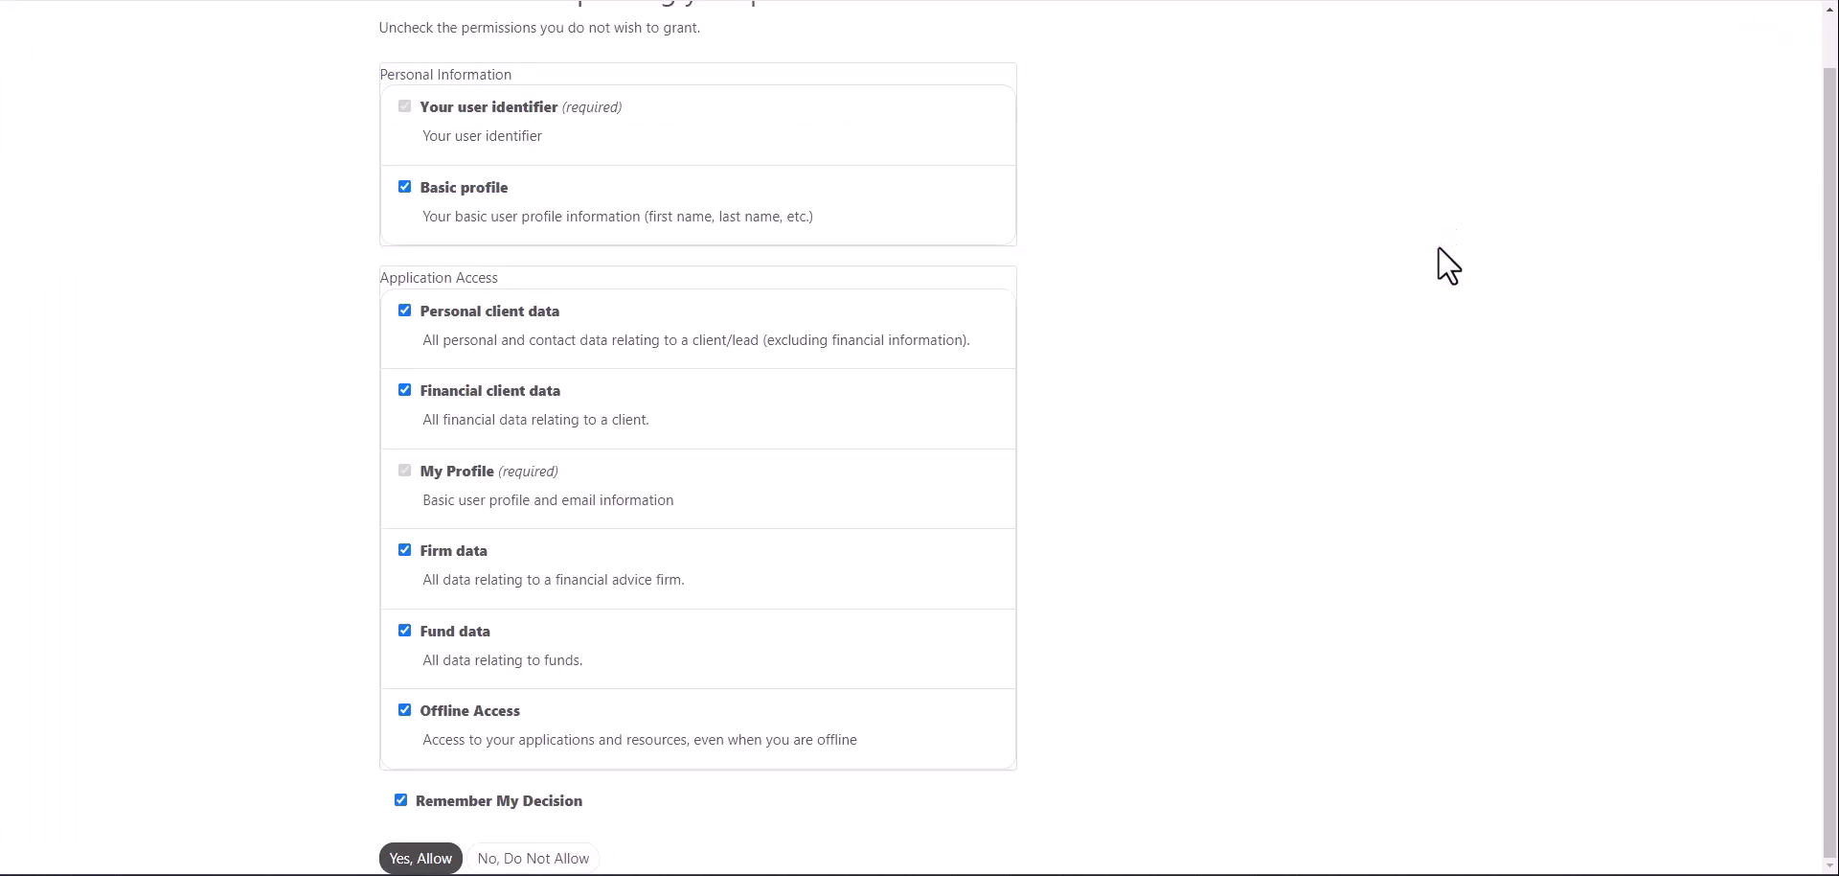
click(422, 858)
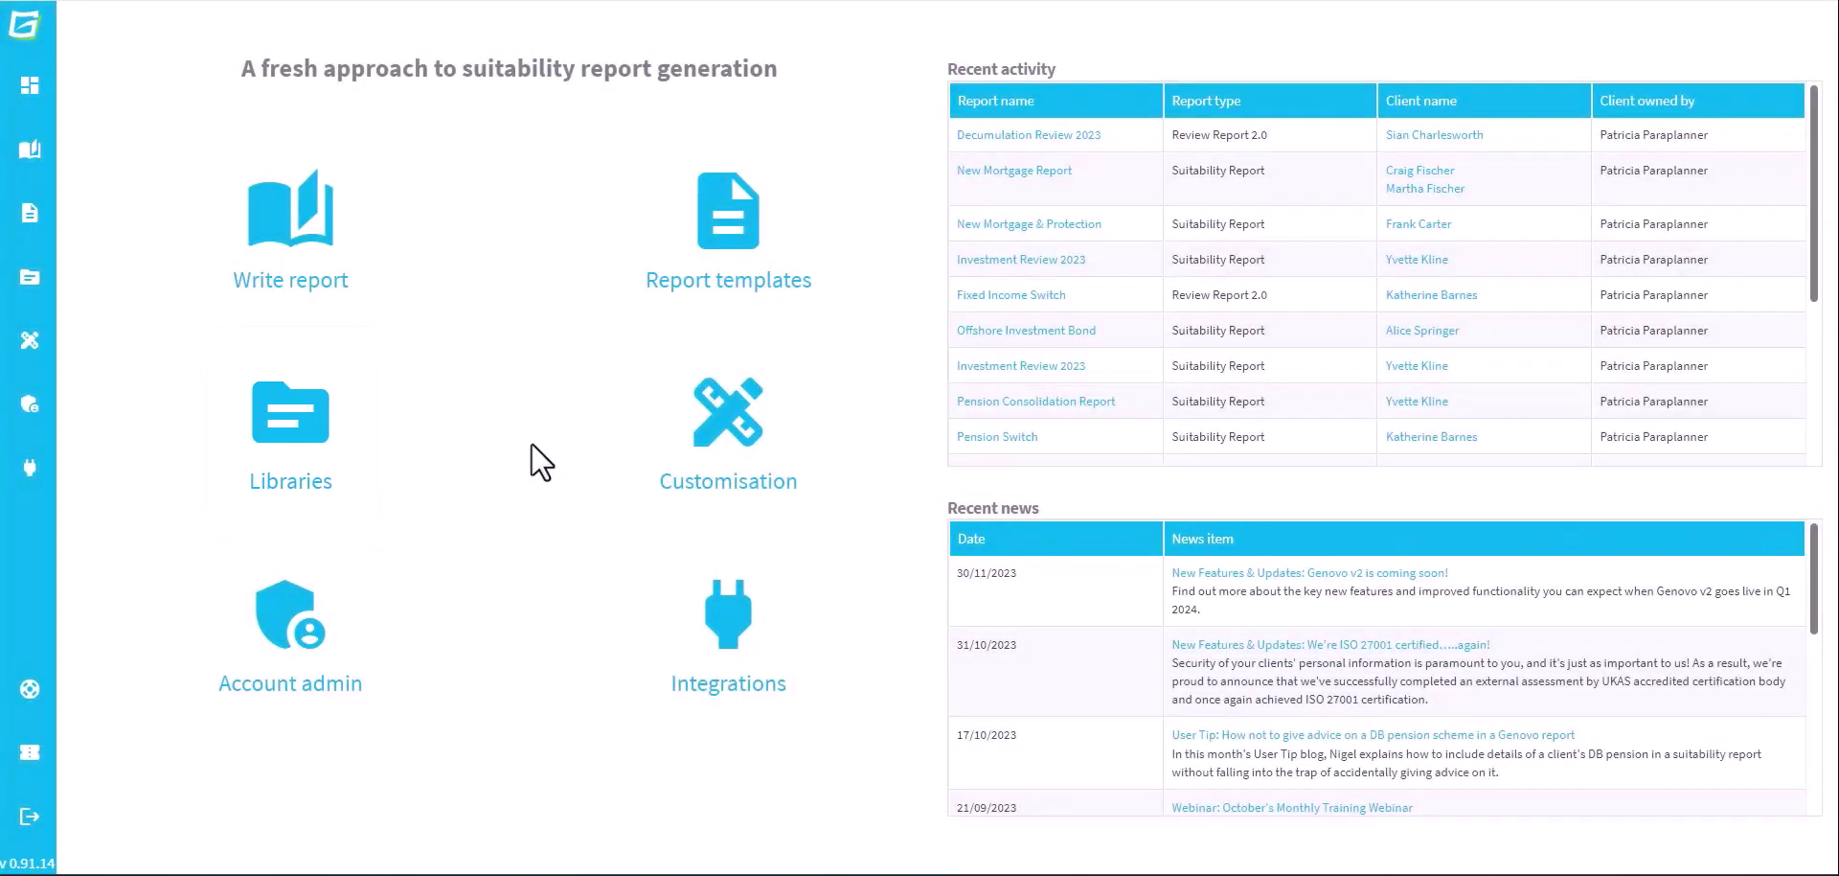
Begin a new report and open the Add private client form
click(307, 232)
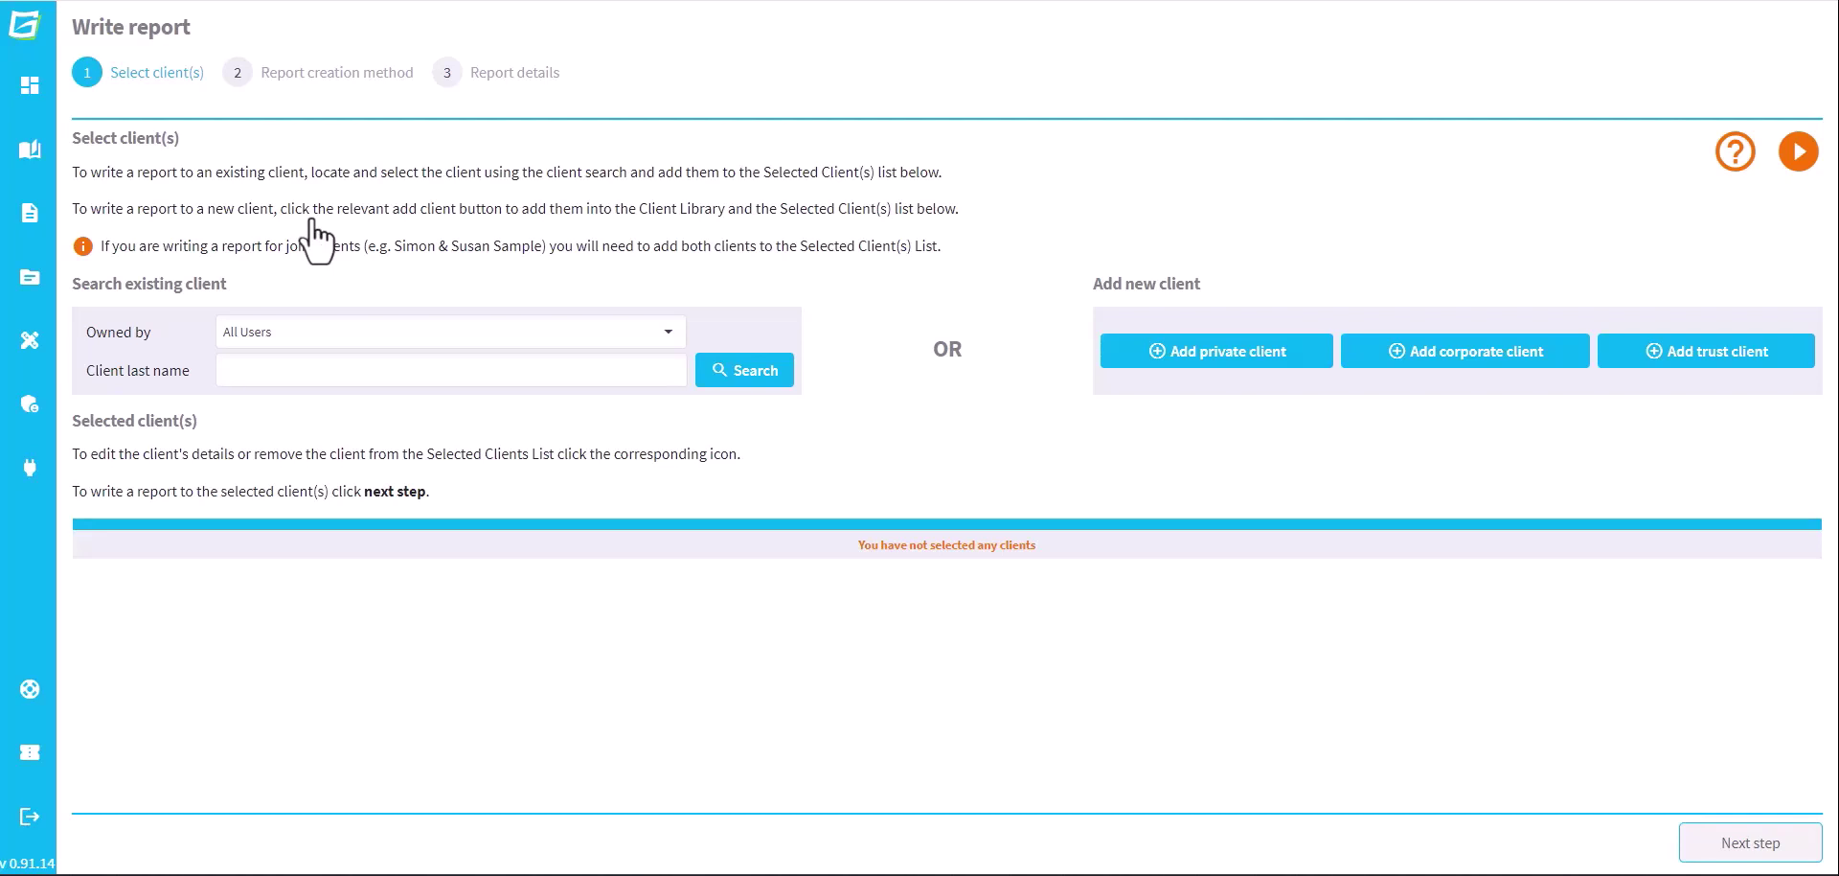
click(1258, 379)
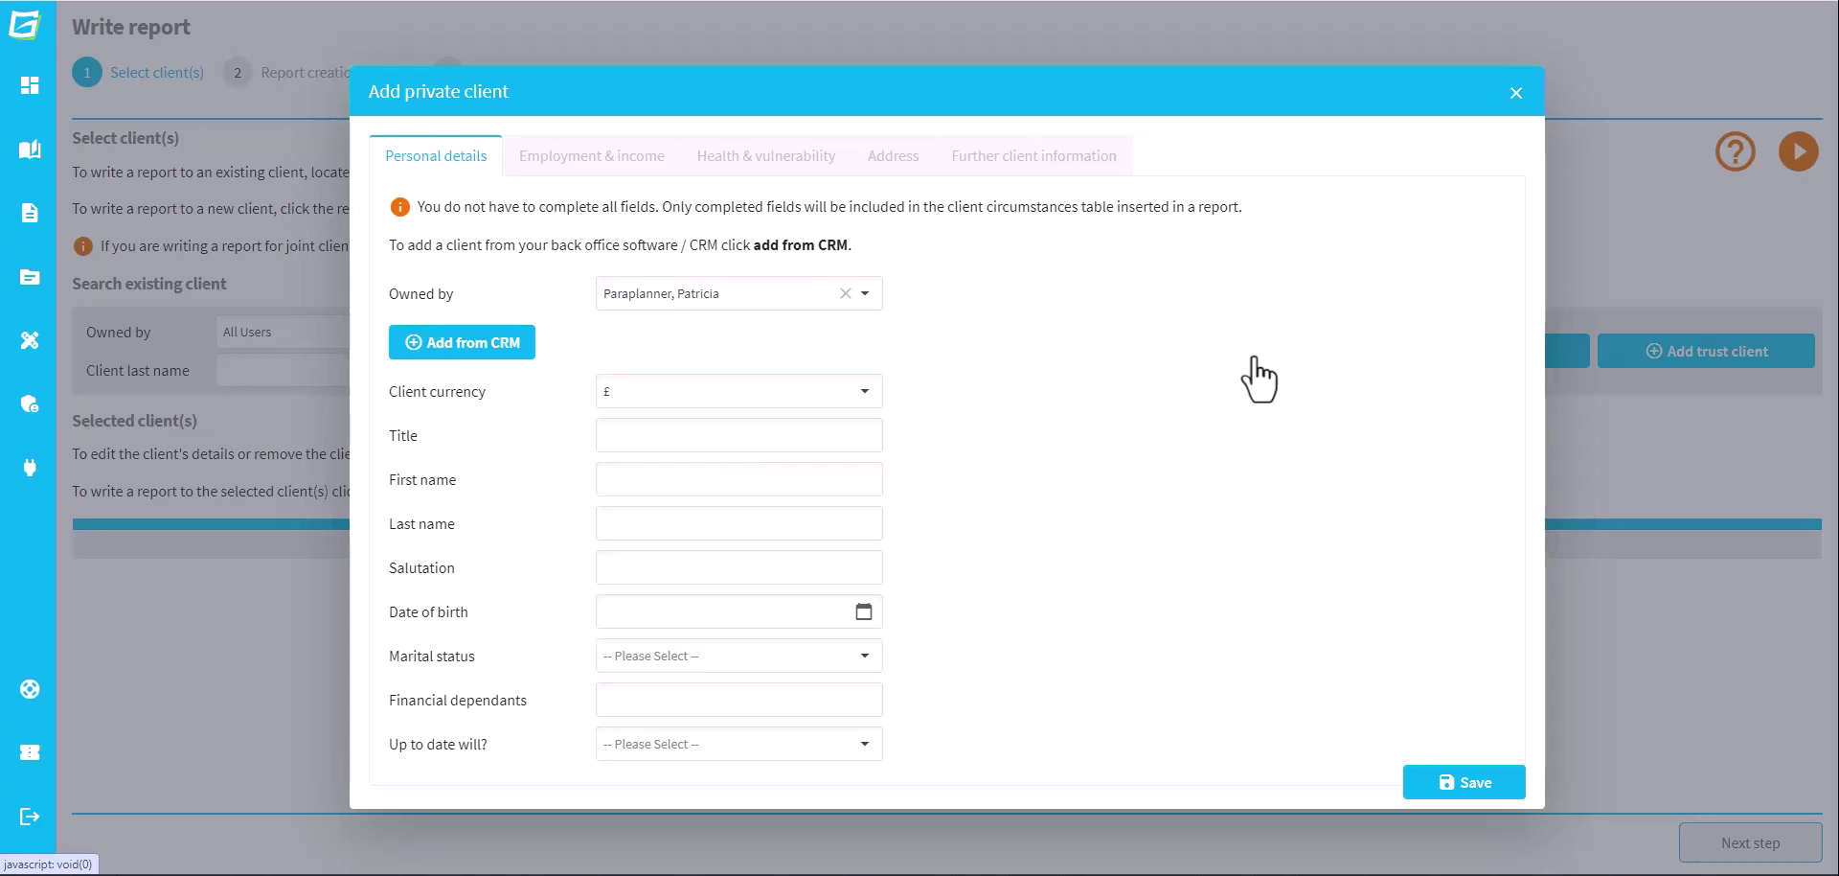
Assign the client to another adviser and import the client's details from the CRM by surname
click(870, 297)
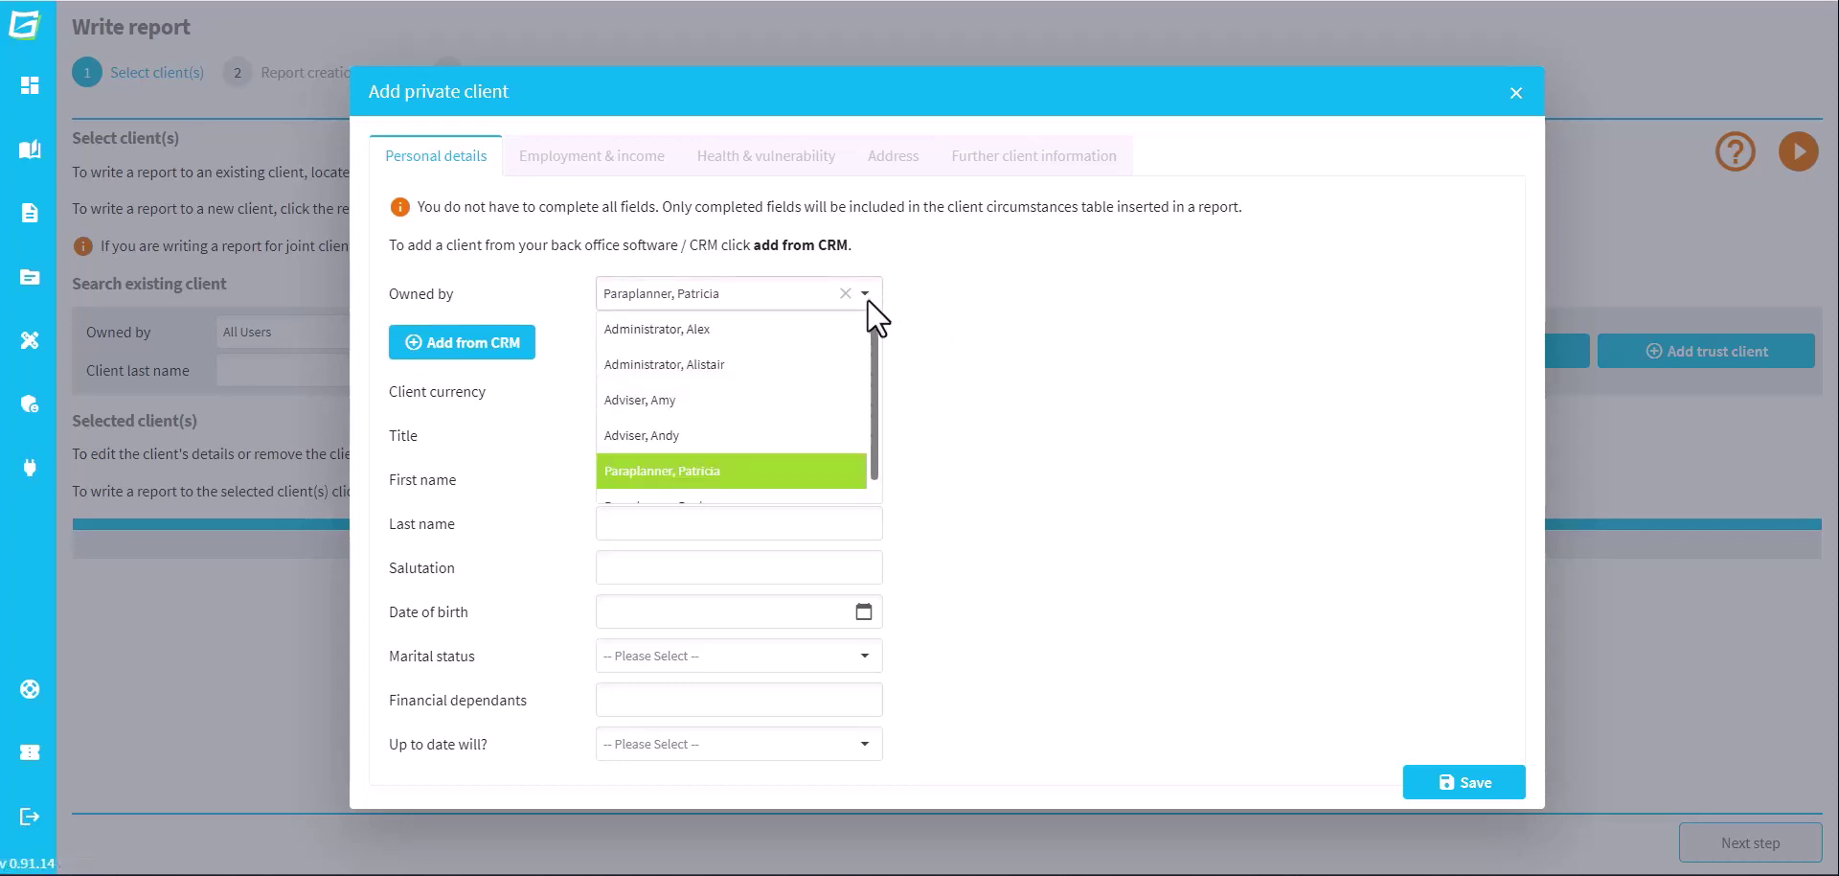
click(813, 423)
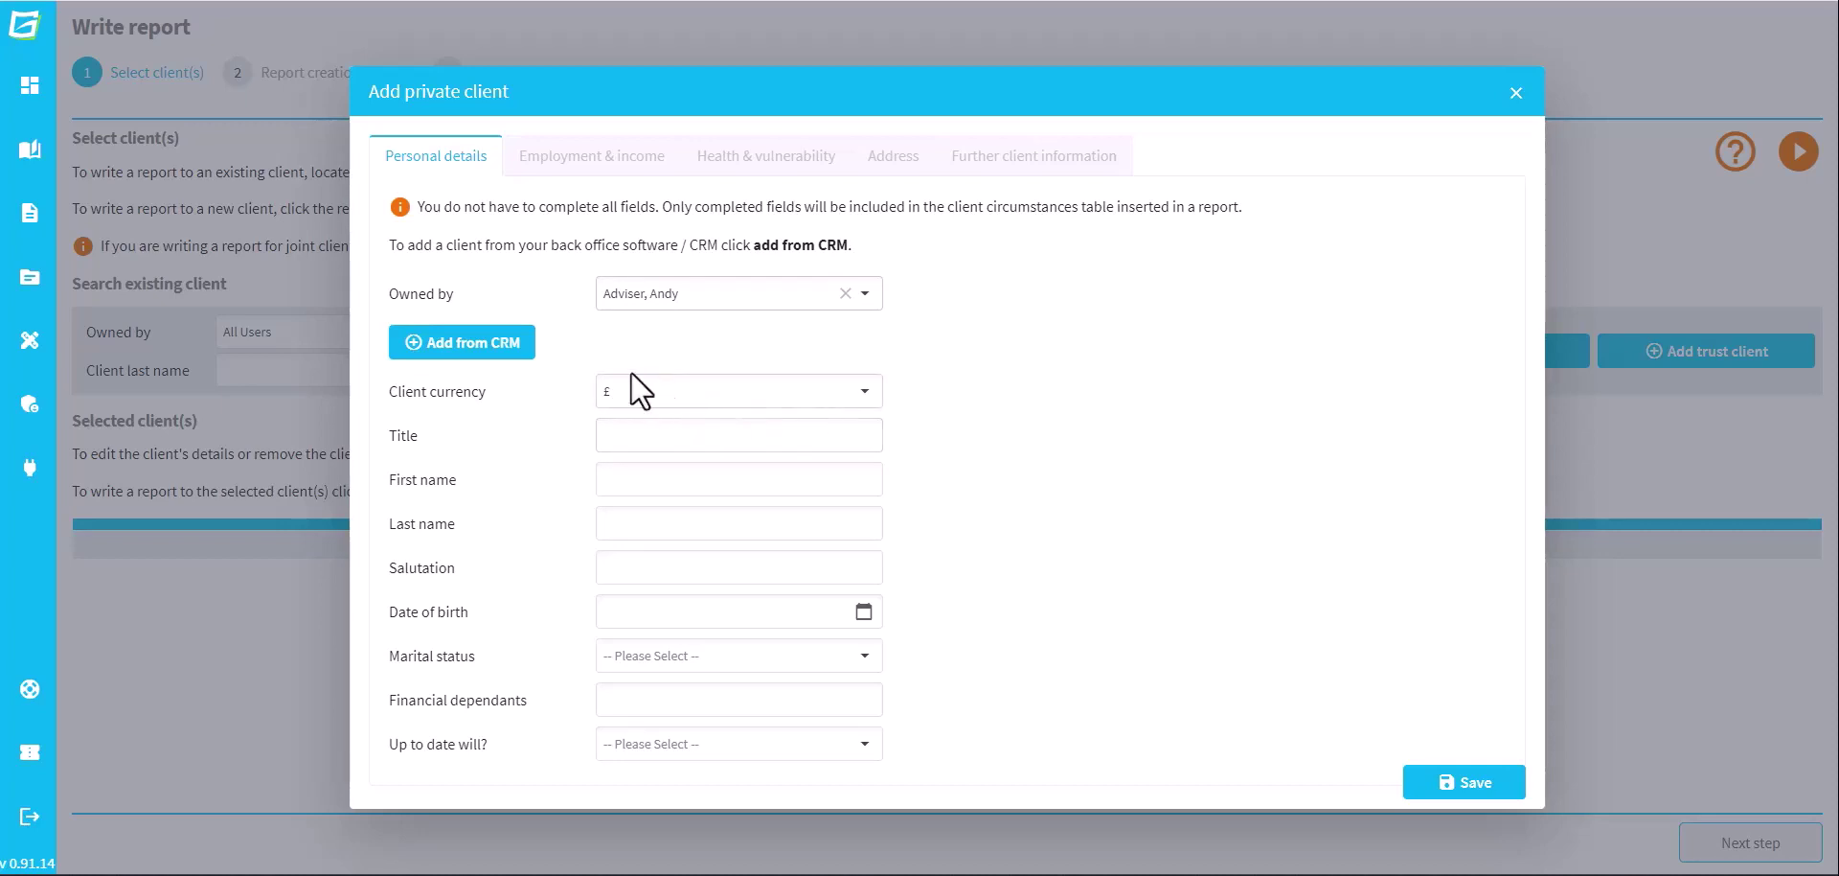
click(507, 347)
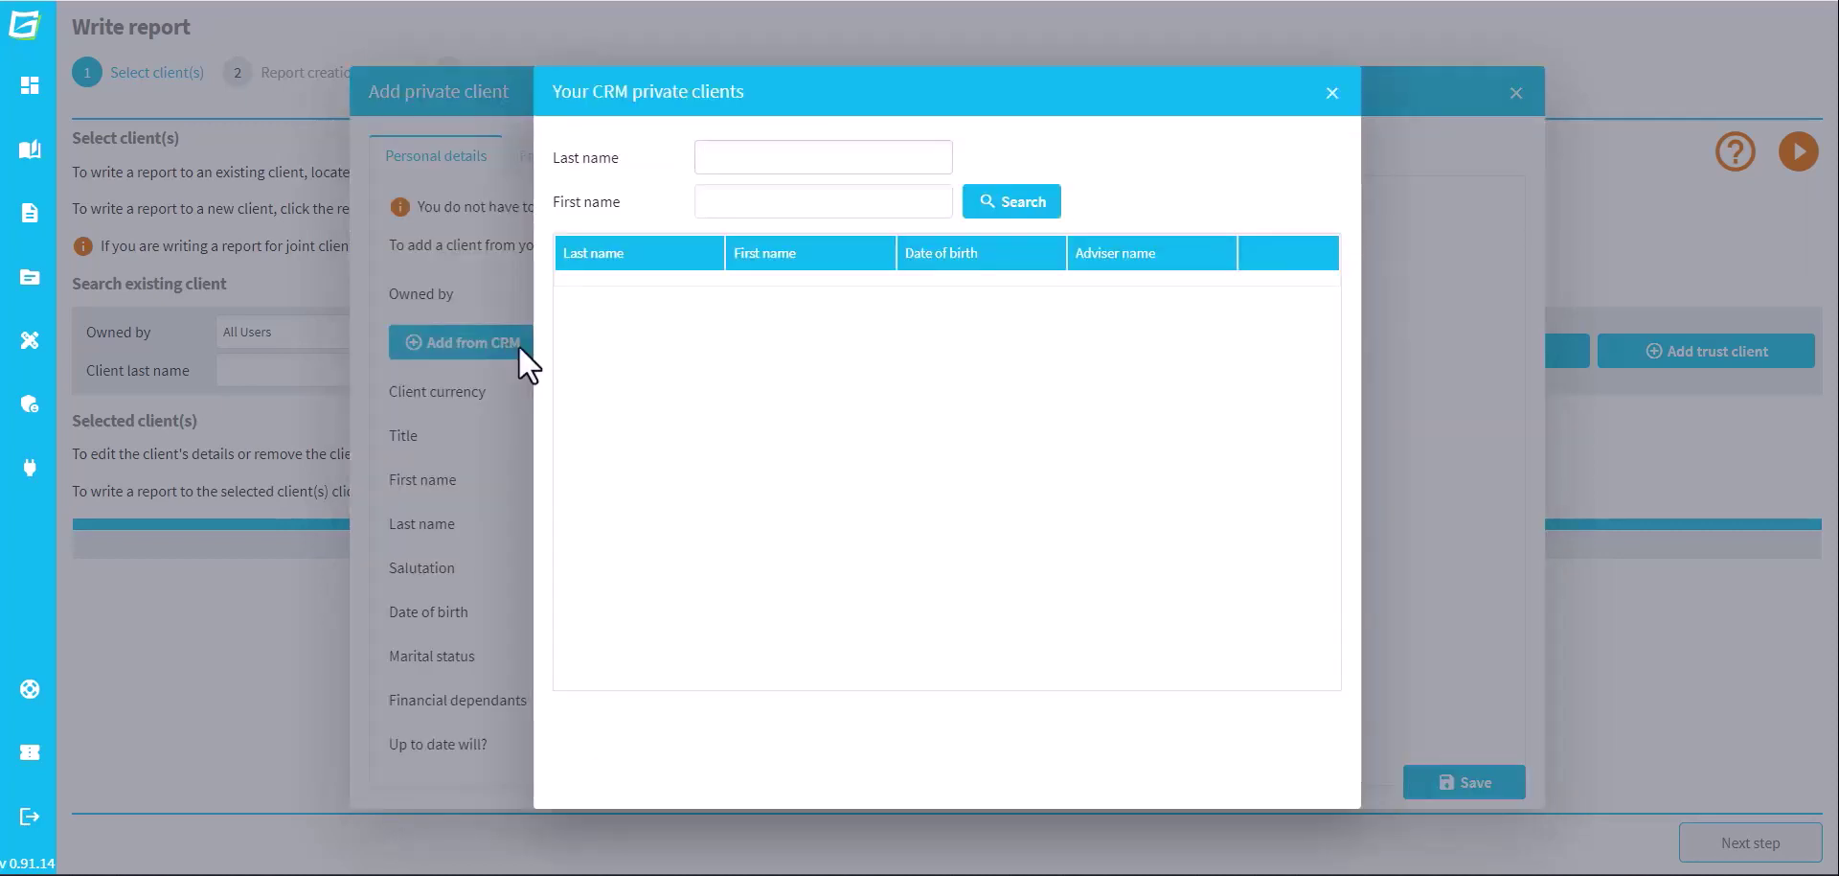
text(Sample)
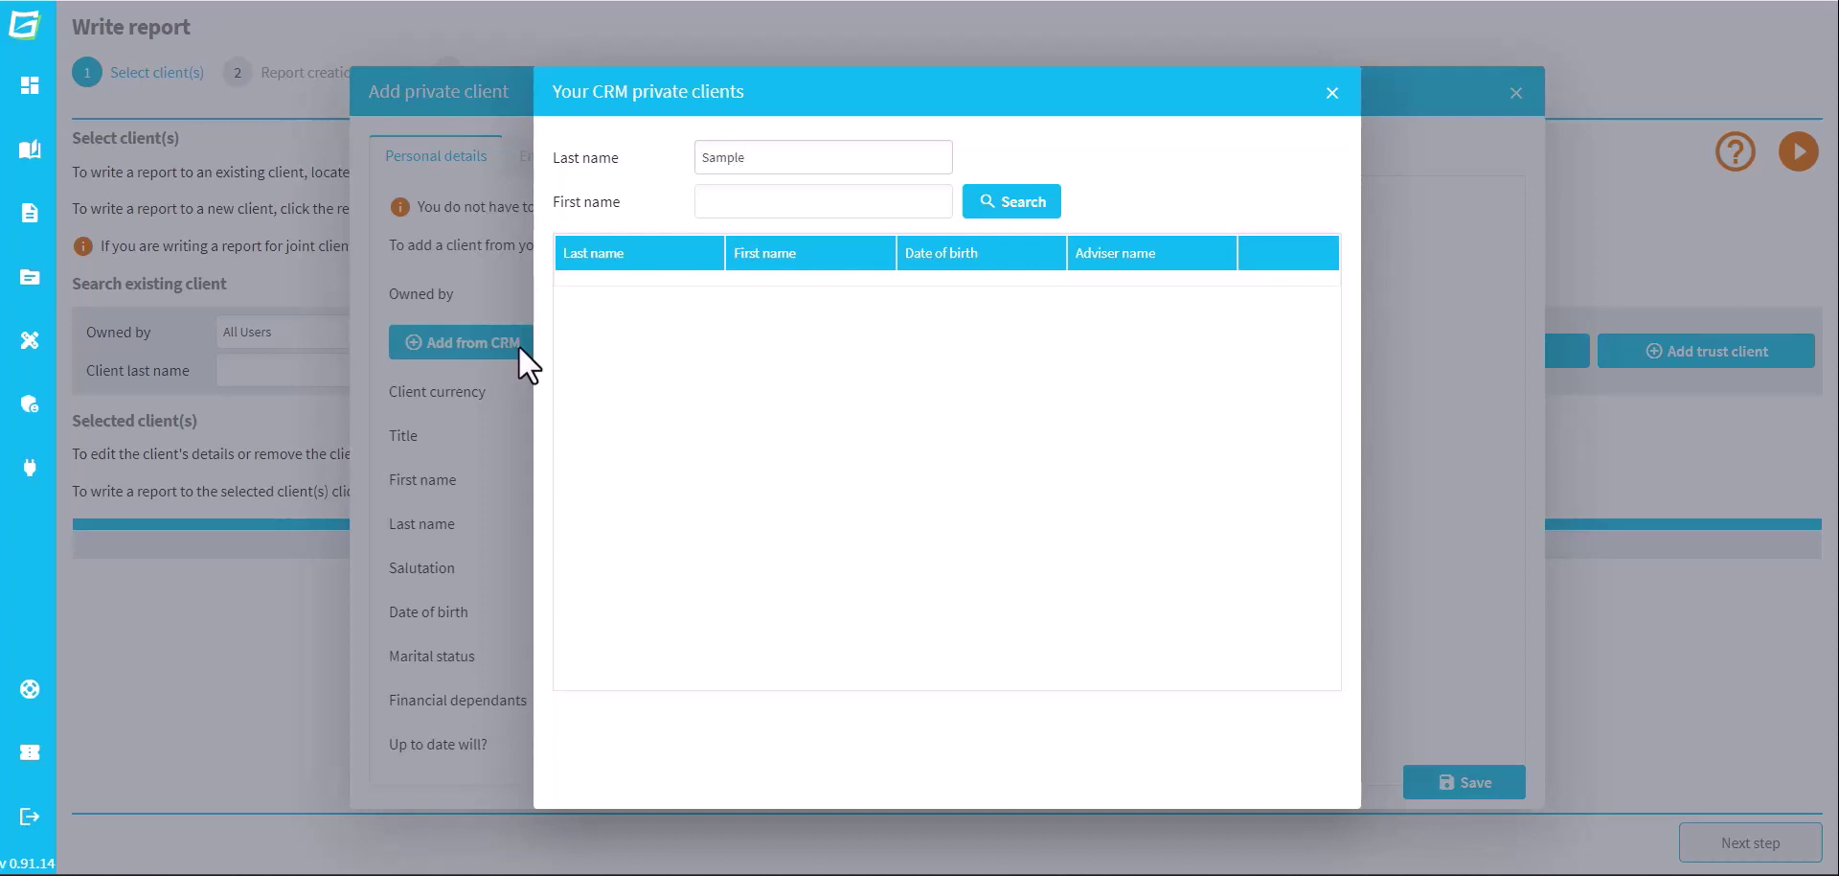
click(1028, 209)
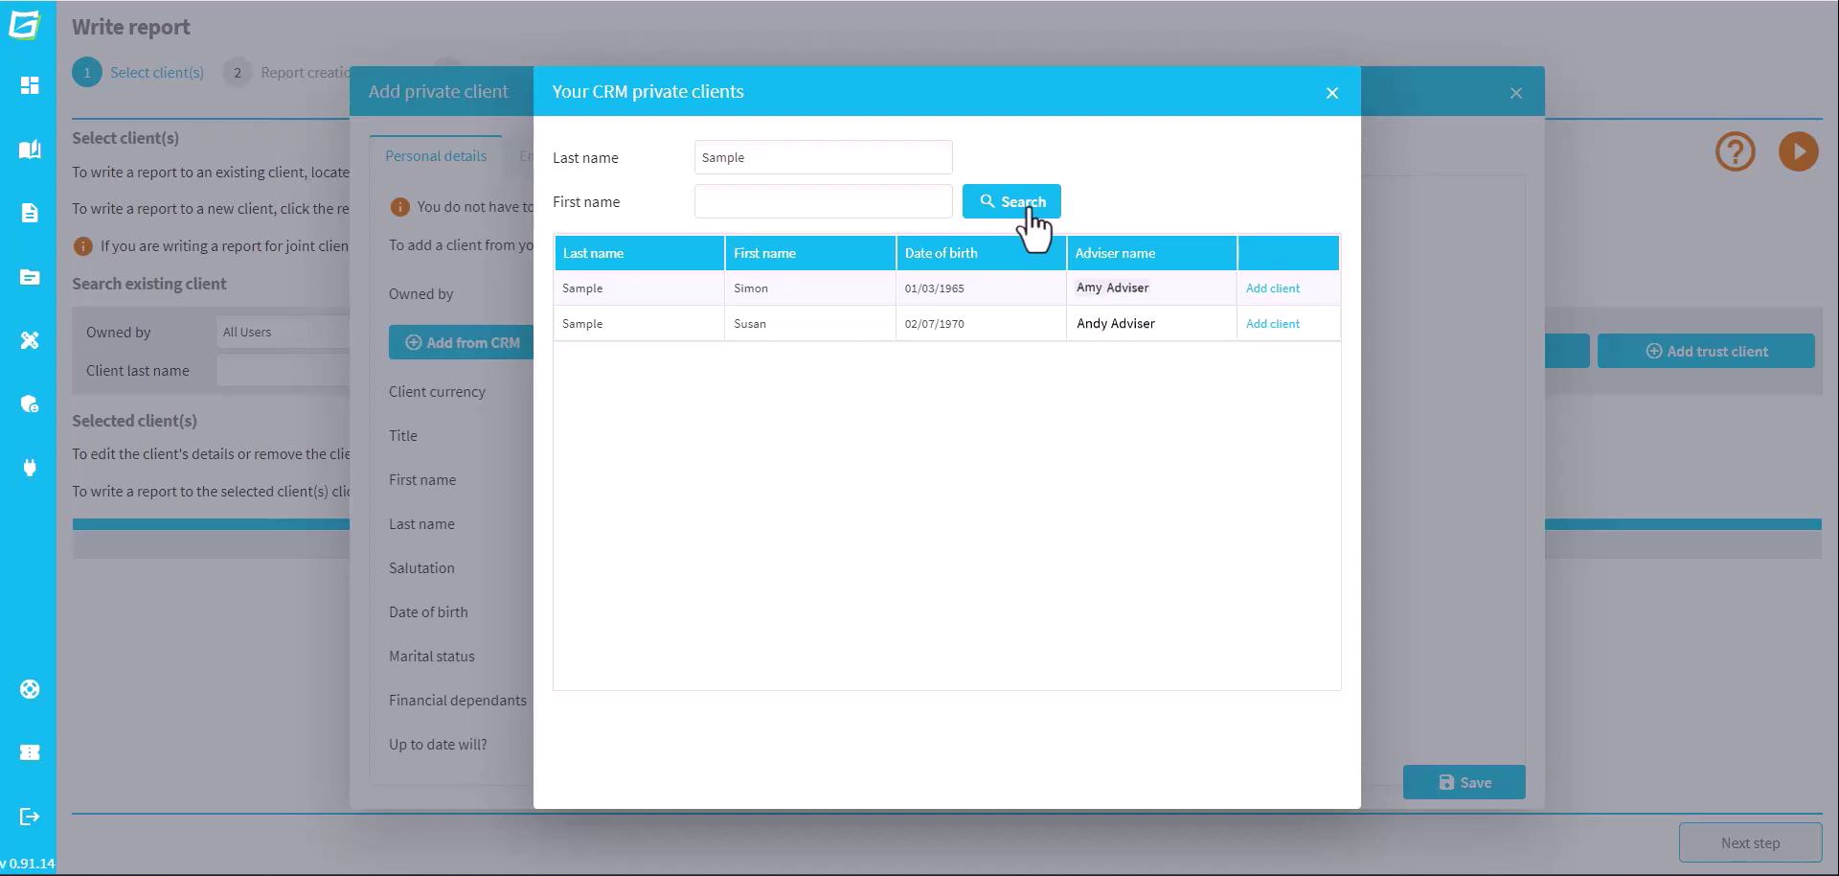
click(1274, 288)
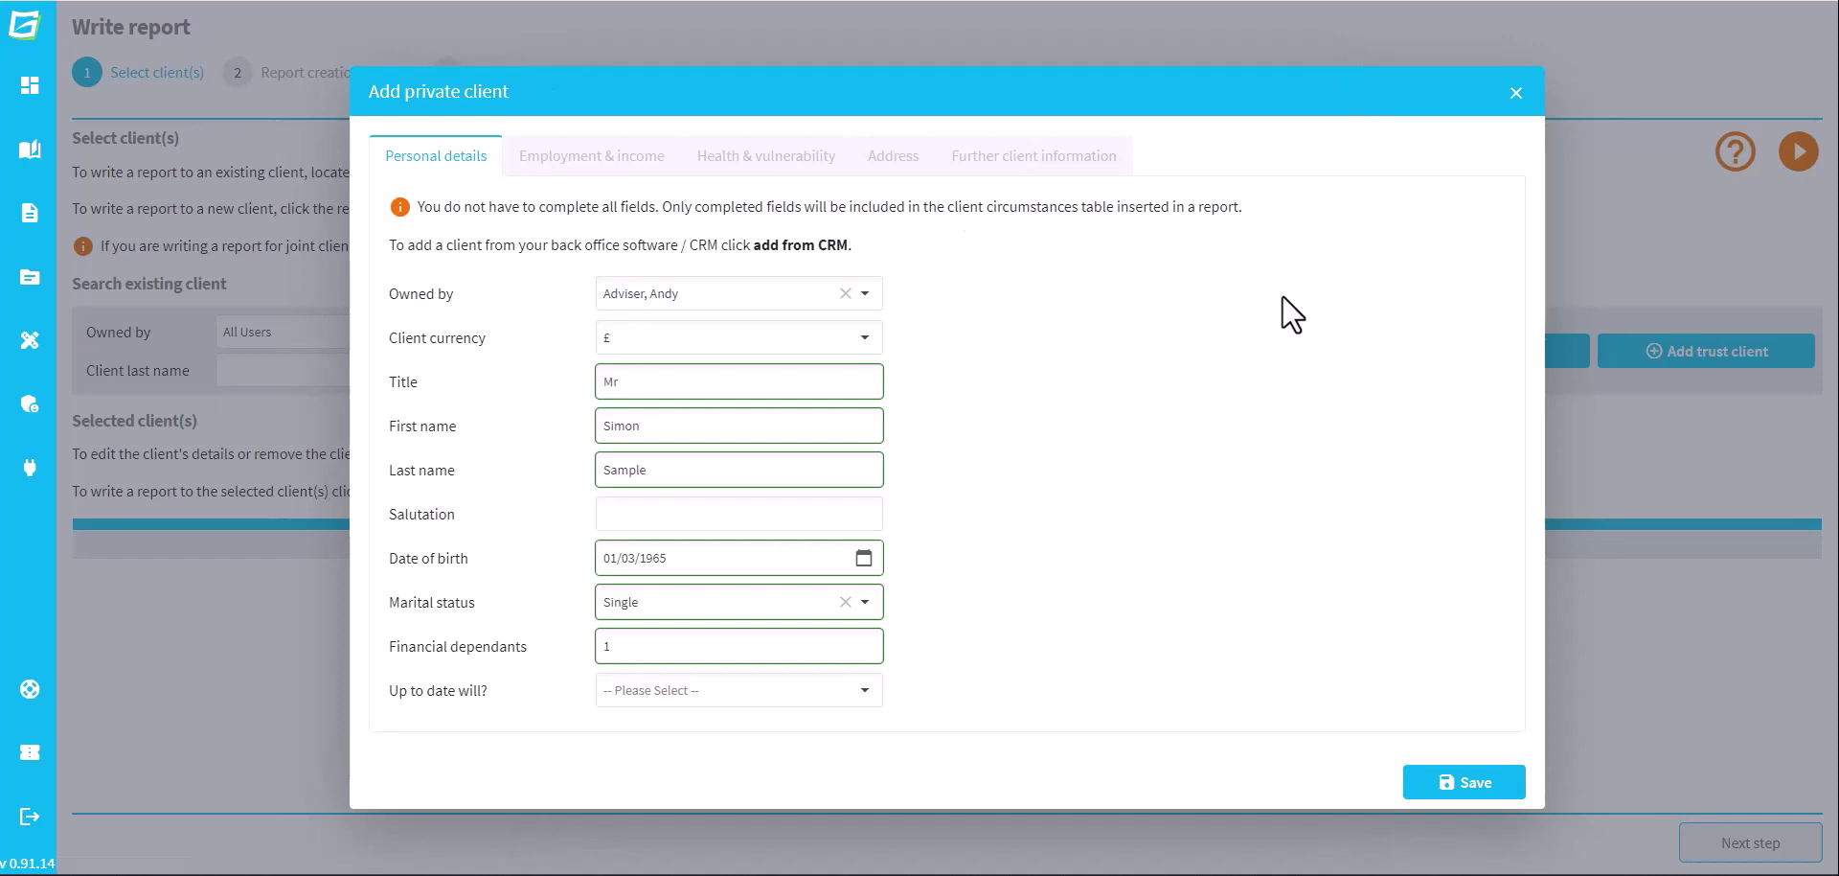
Save the new client record and close the Add private client form
click(1476, 784)
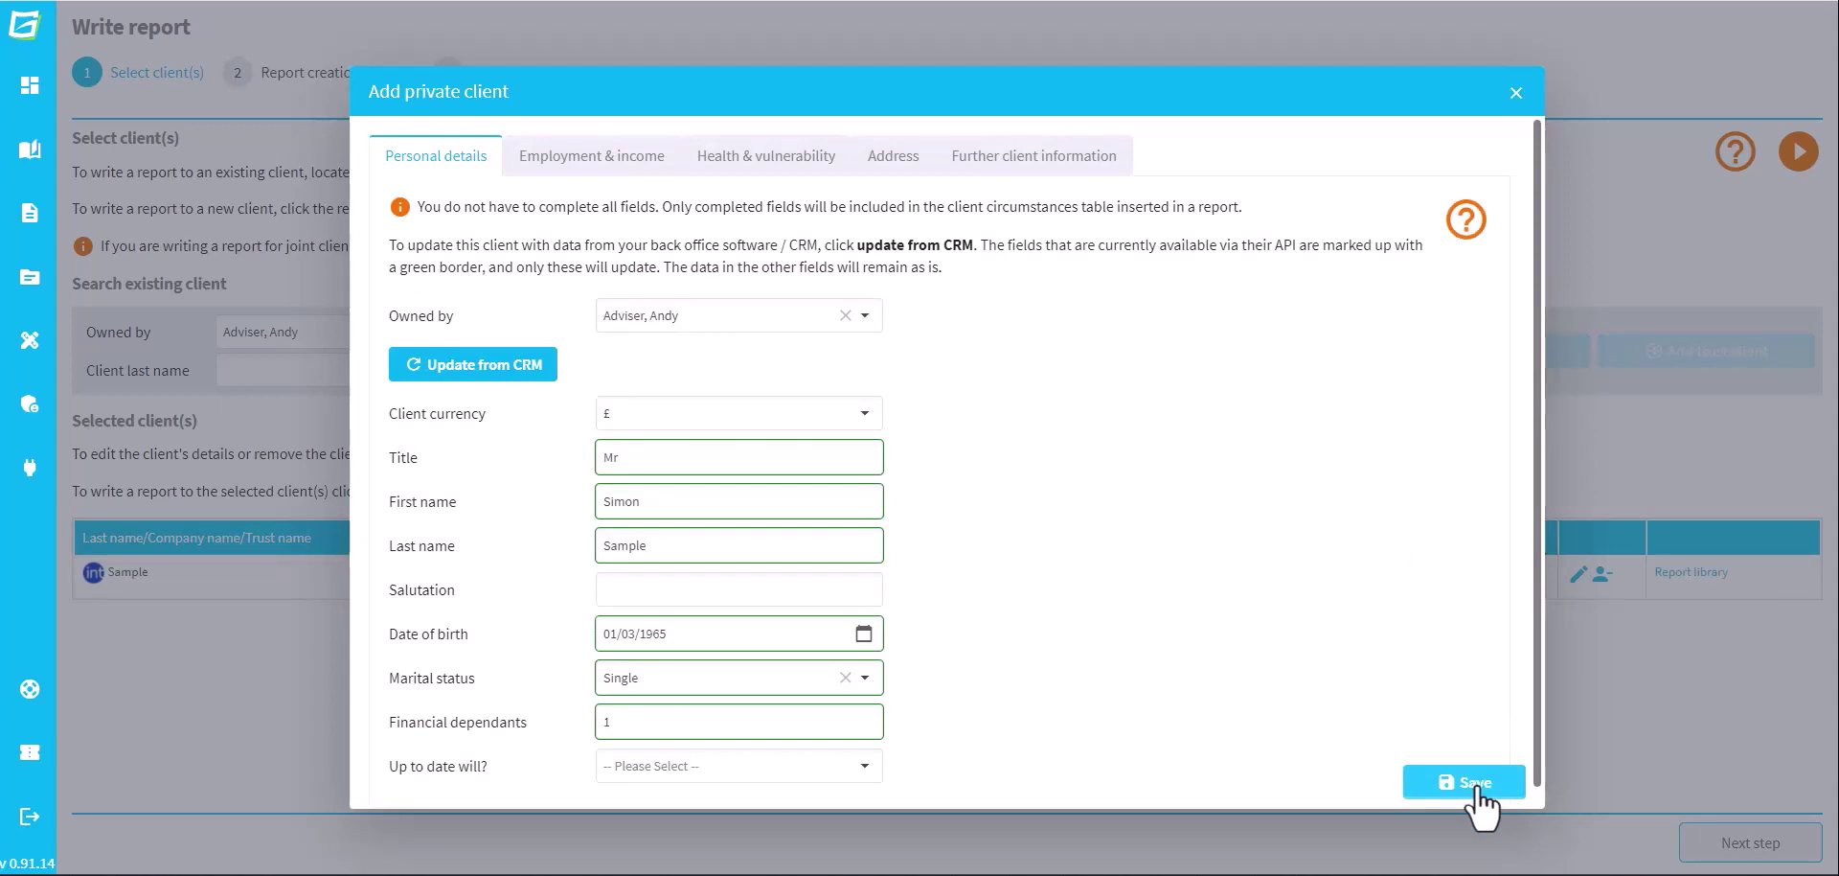
click(1477, 784)
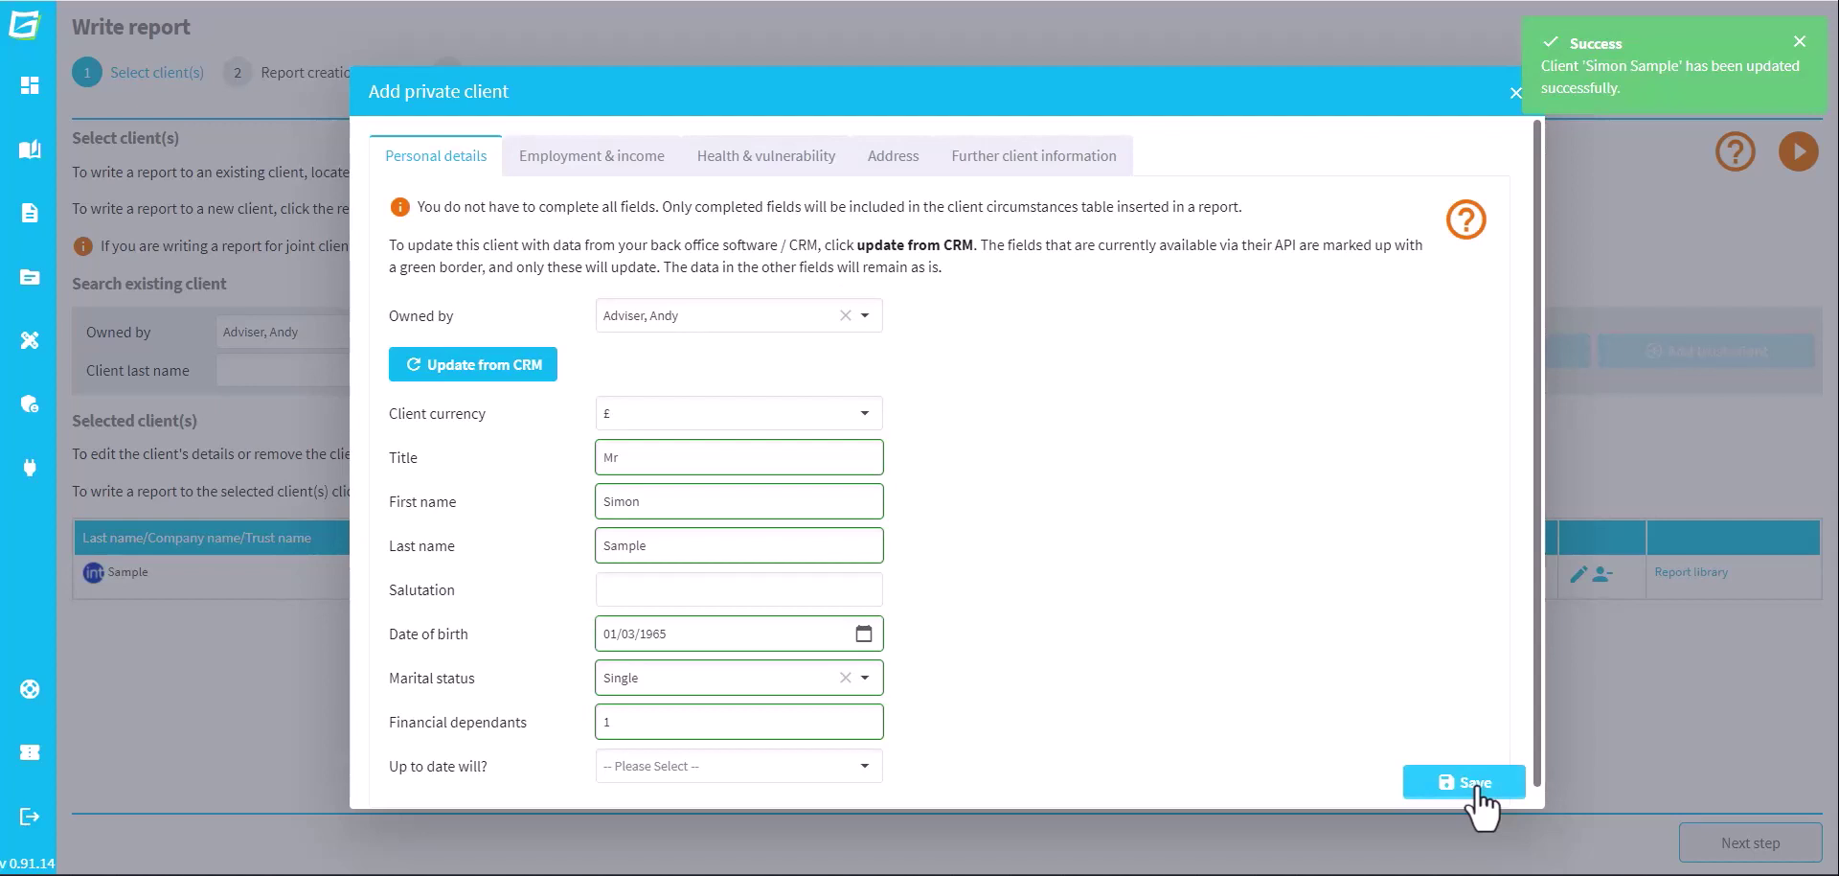
click(1517, 94)
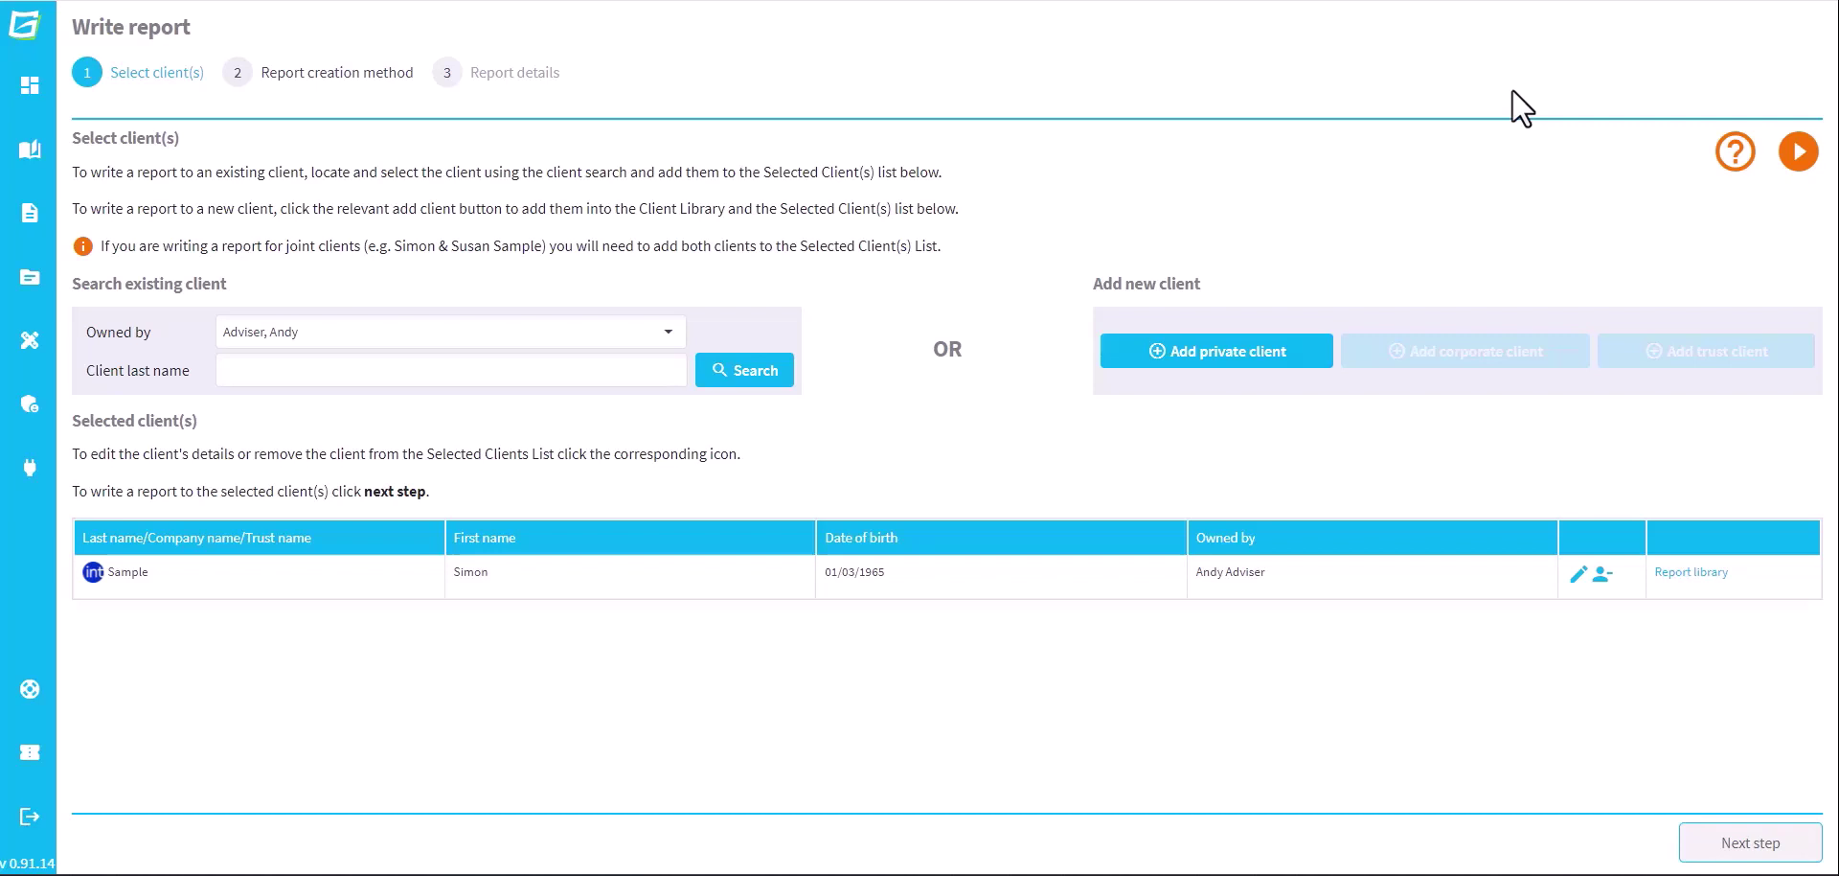
Update the selected client's details from the CRM, save them, and close the form
click(1580, 578)
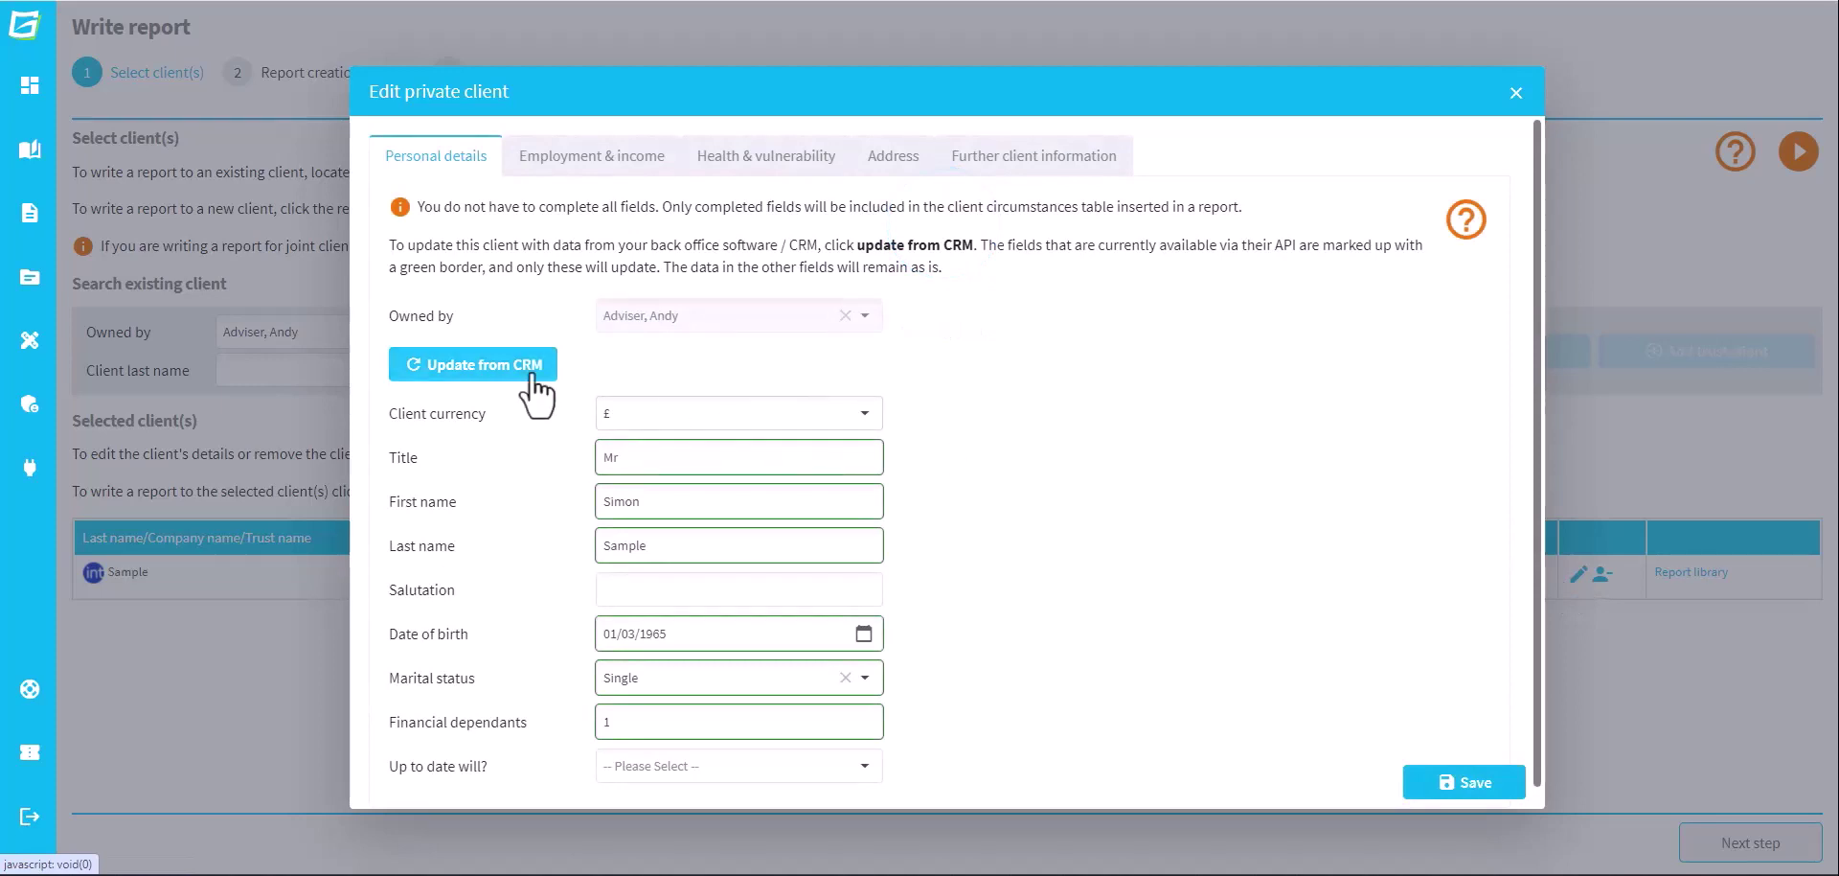
click(530, 378)
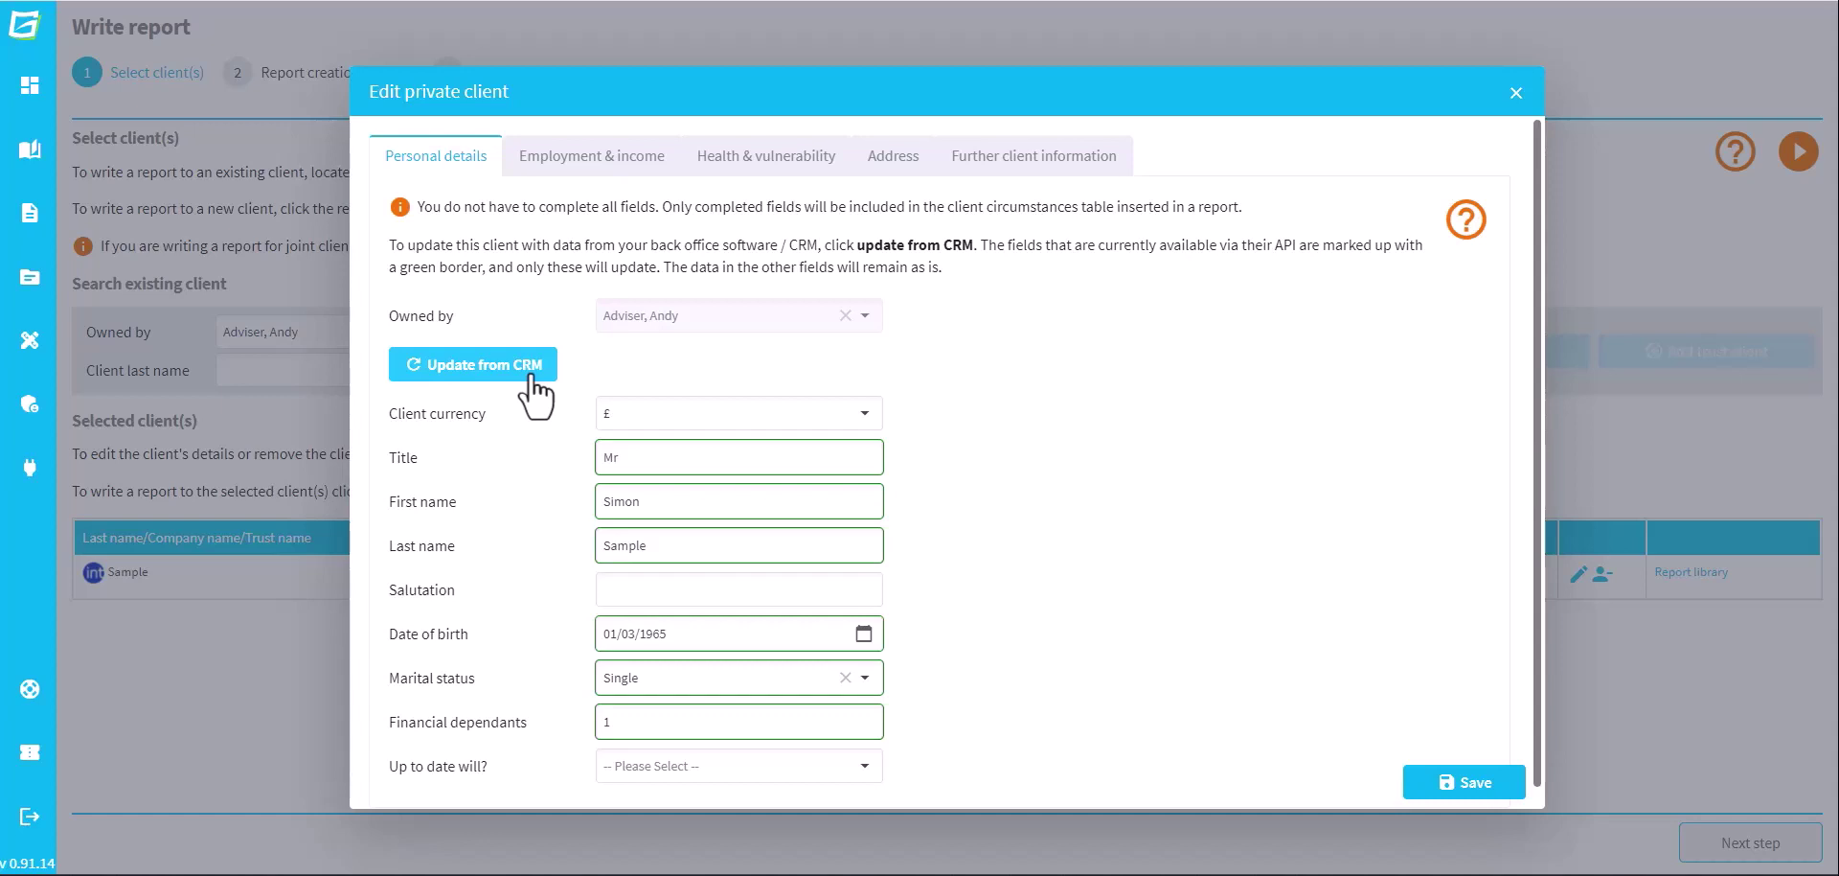
click(1448, 780)
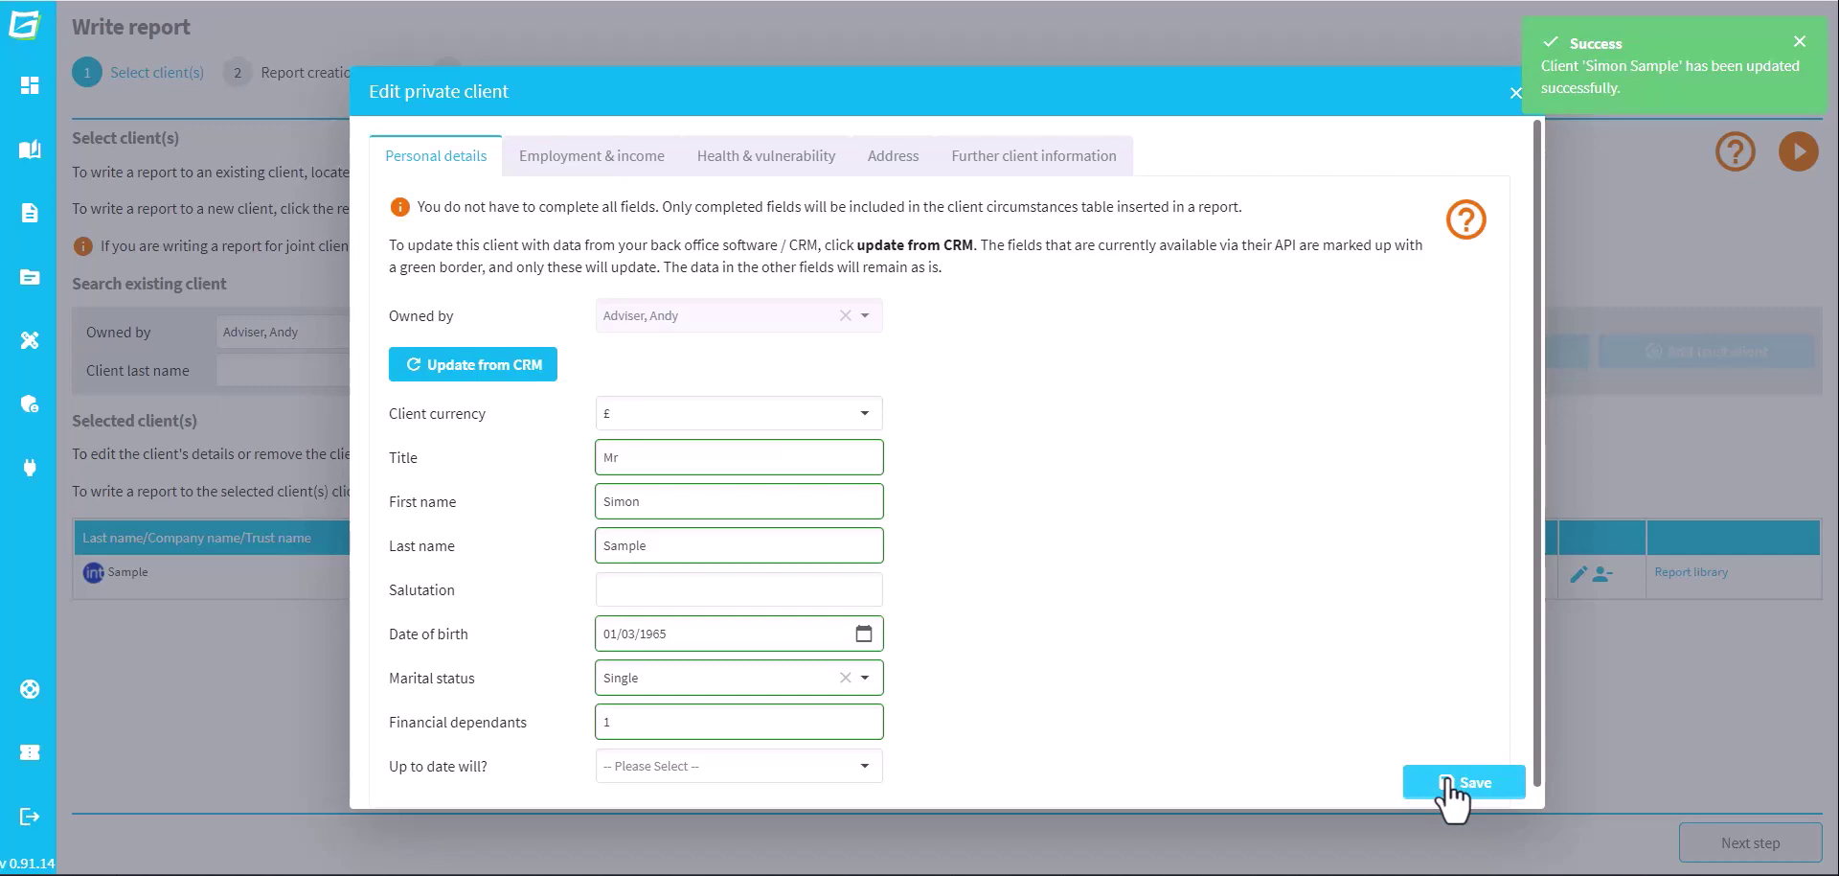
click(1514, 96)
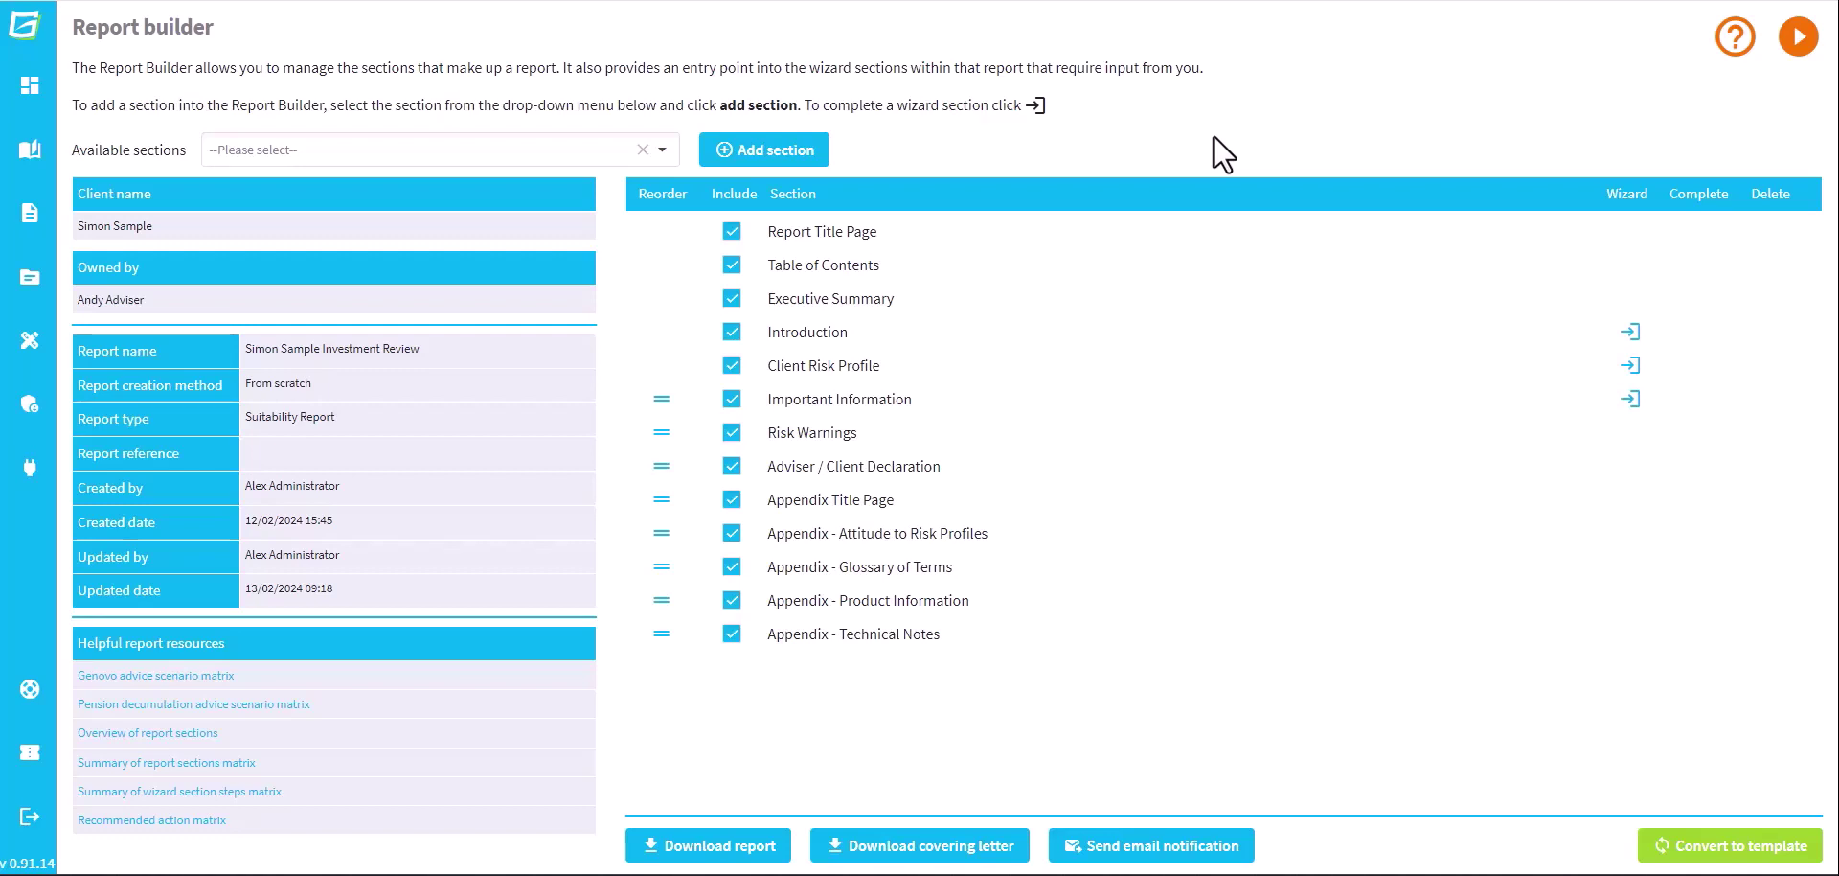
Add the Review of Your Existing Investments section and open its Plan Summary wizard
click(662, 150)
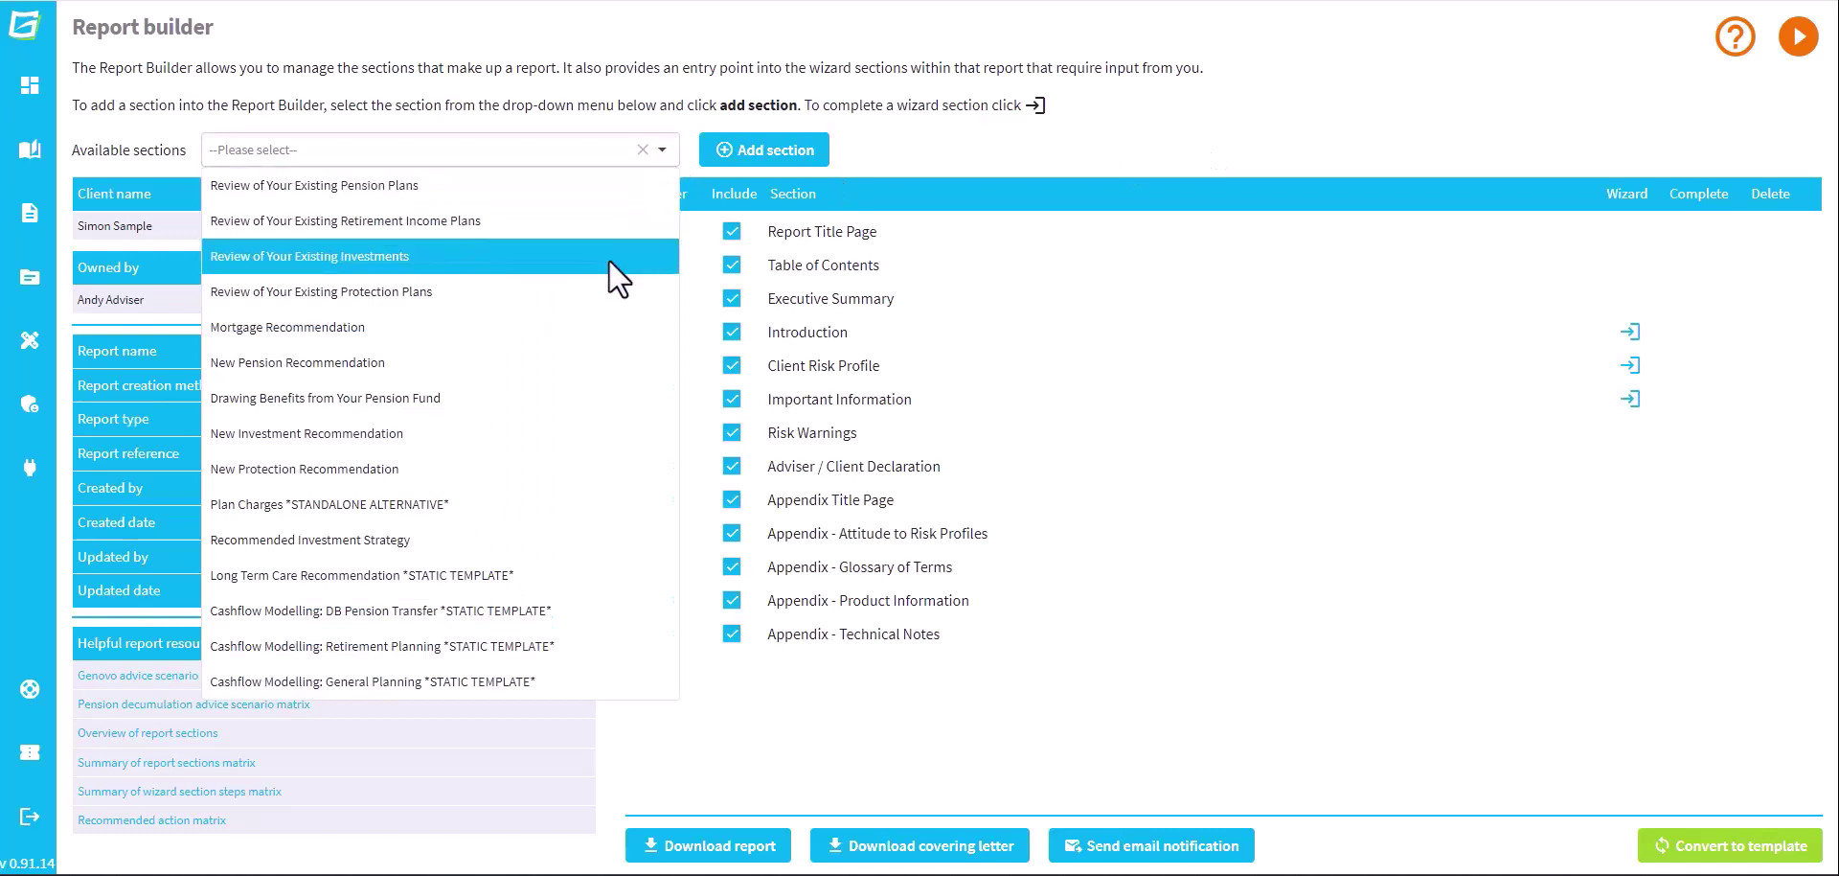
click(610, 258)
click(781, 151)
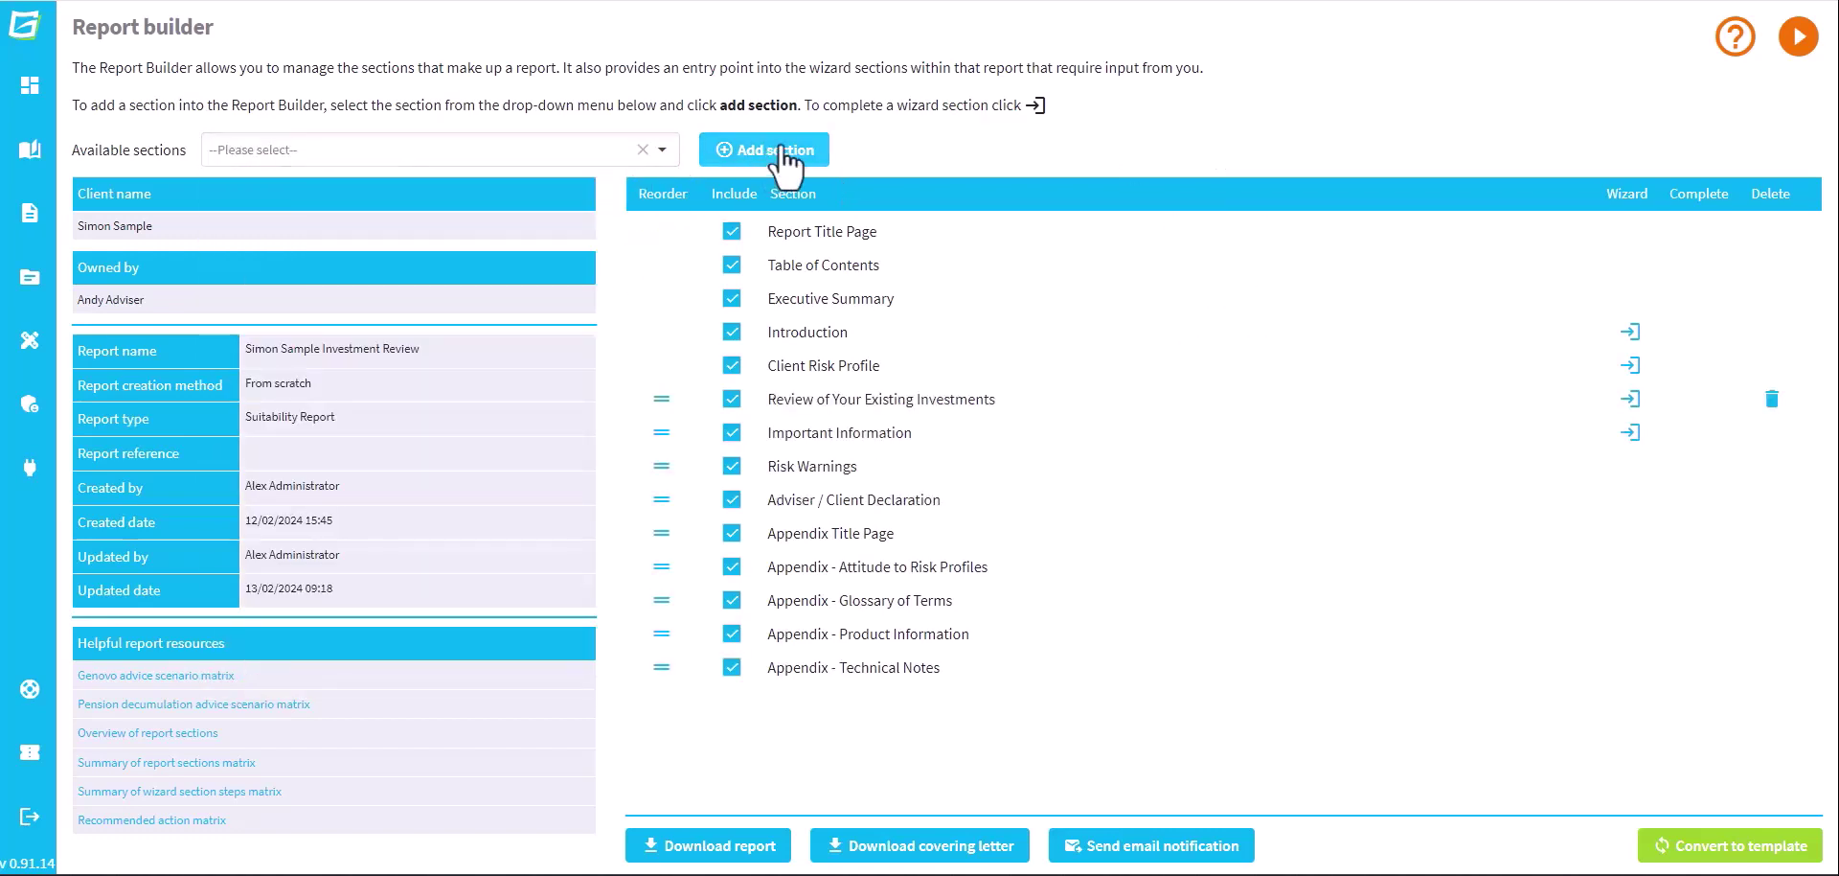
click(1630, 399)
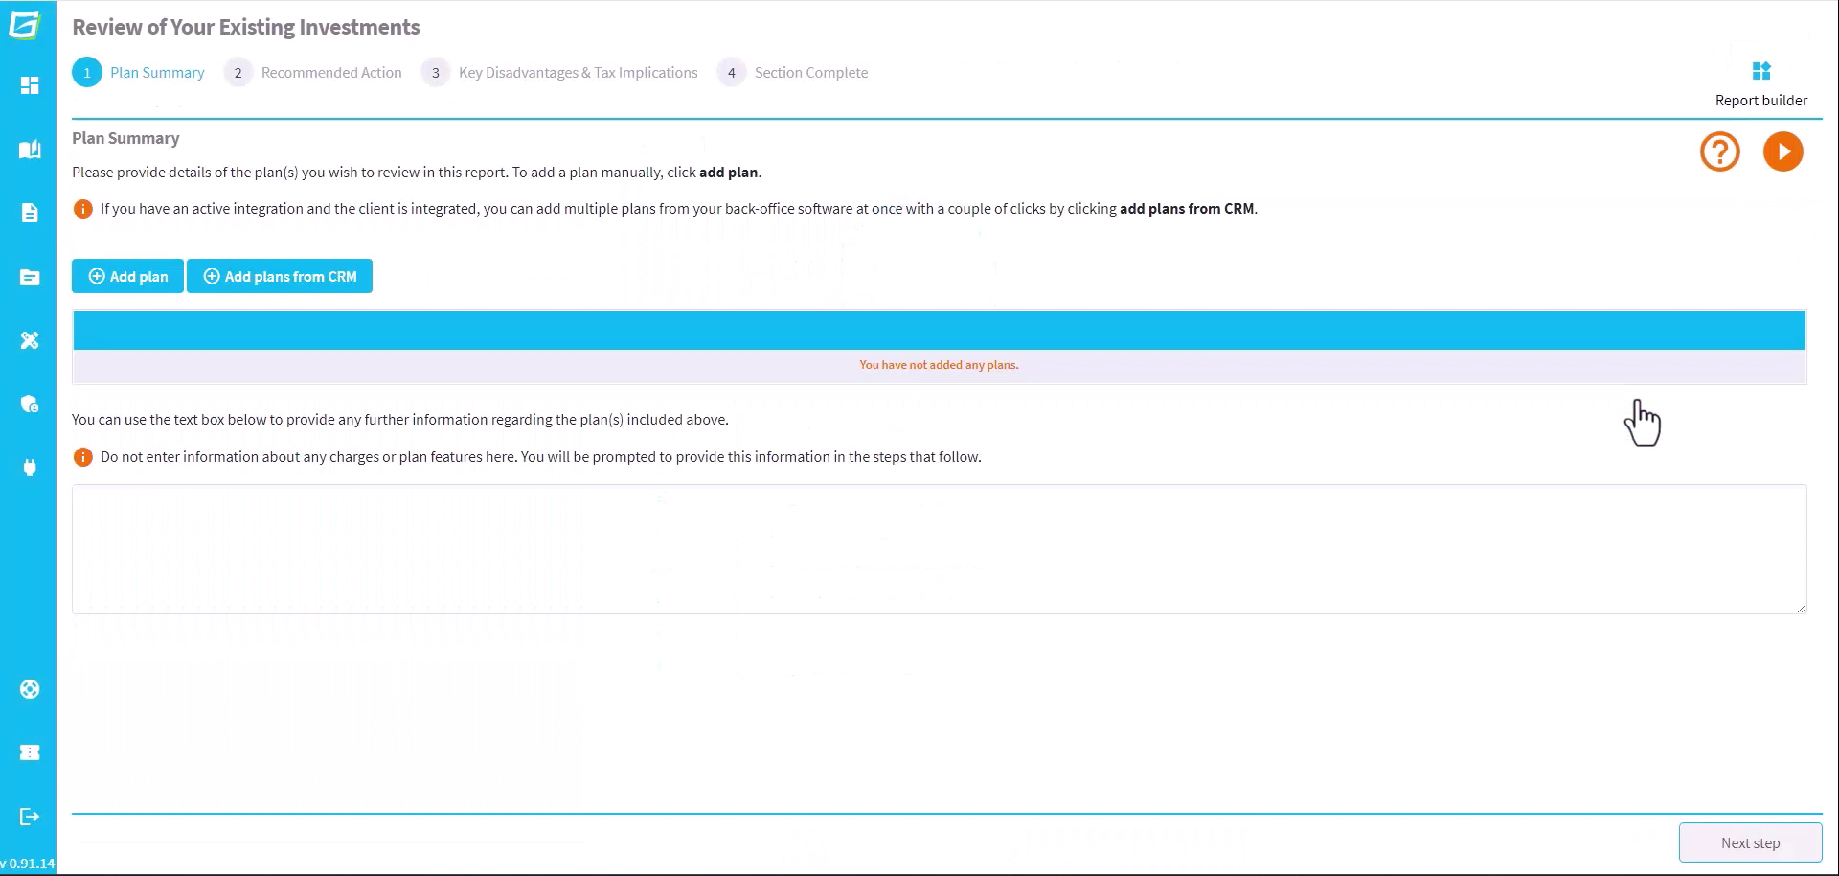
Add the Transact General Investment Account and Stocks and Shares ISA plans from the CRM
click(338, 278)
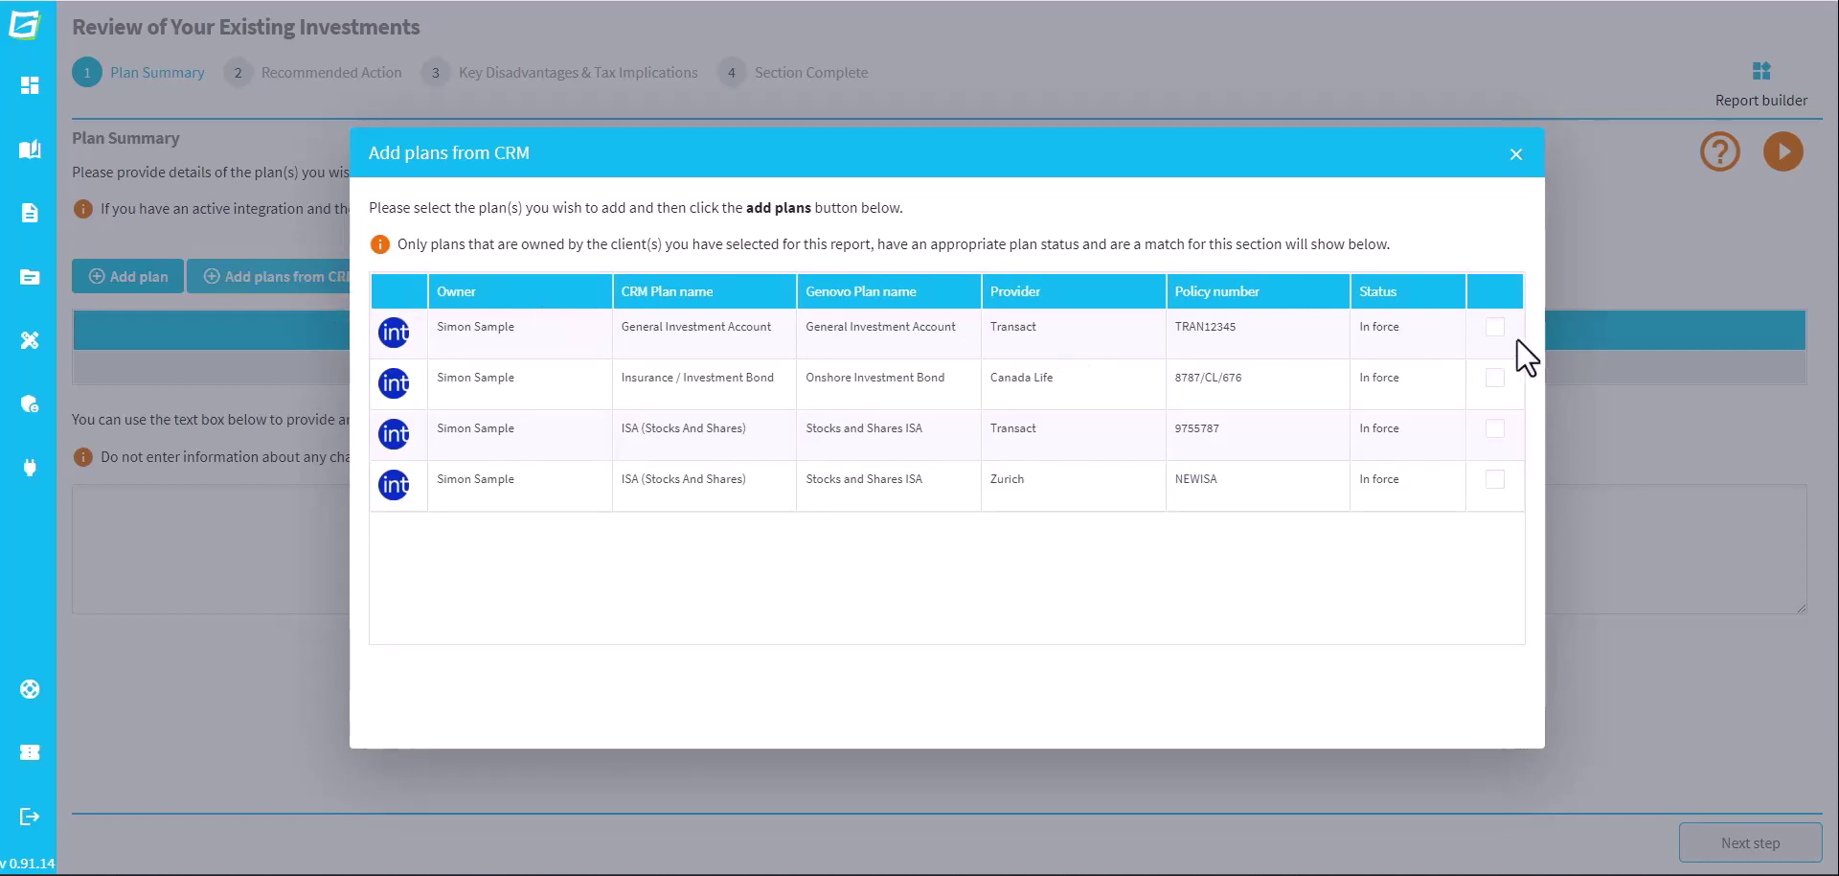
click(1495, 327)
click(1495, 428)
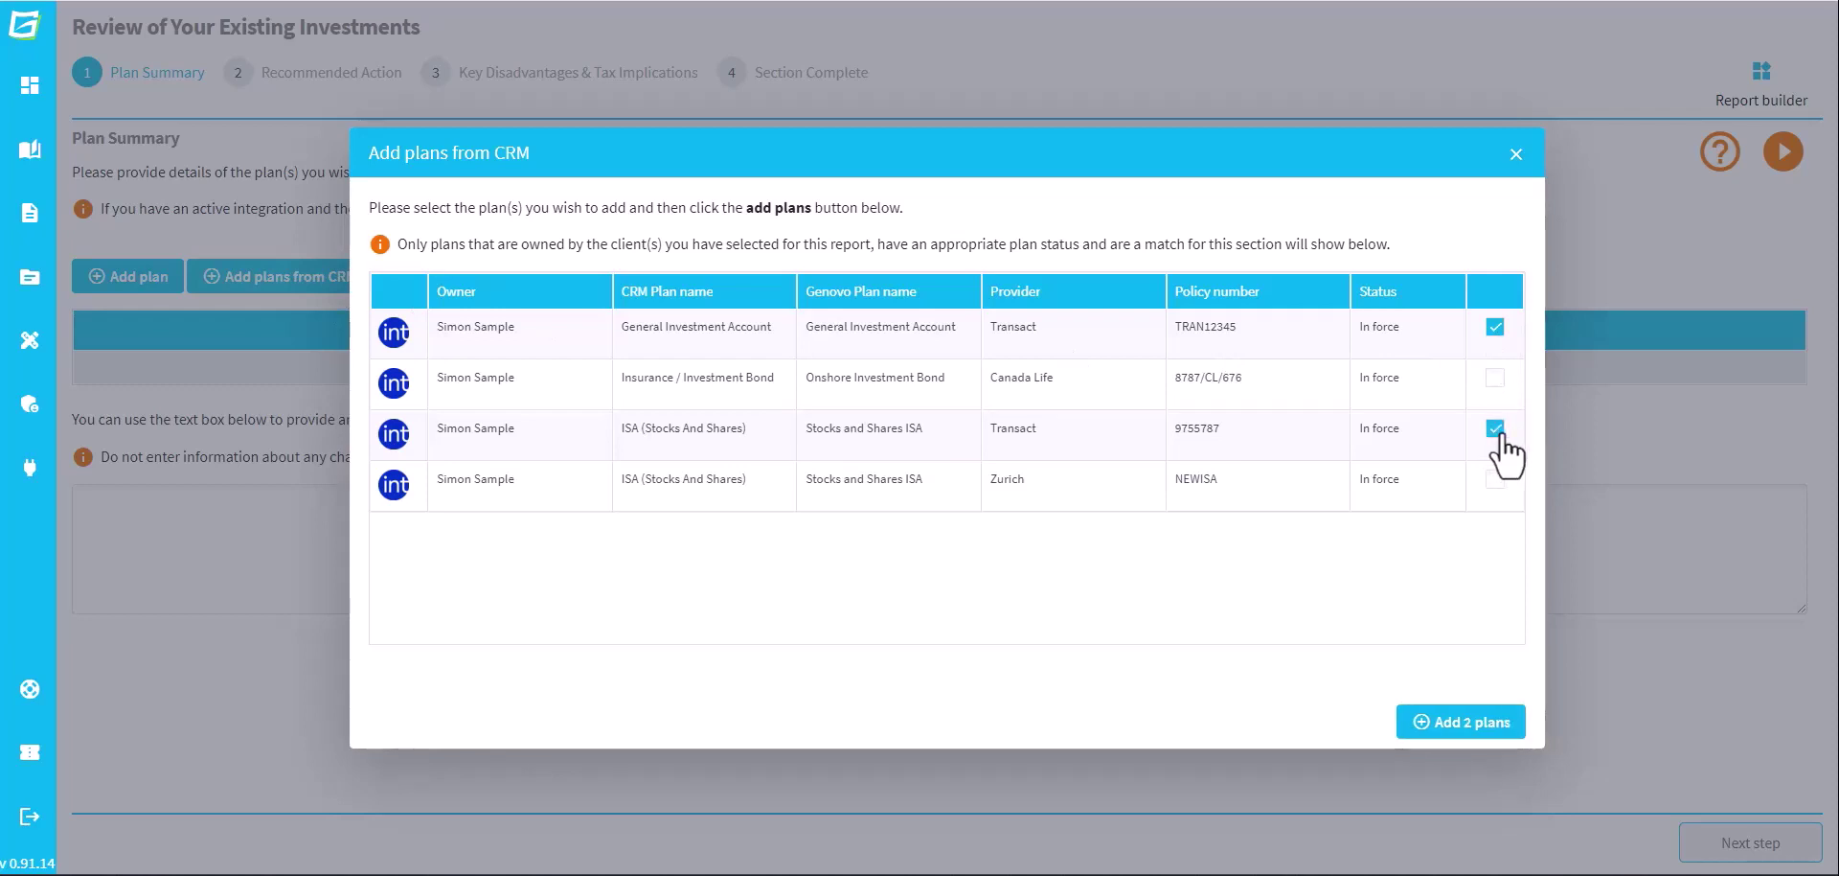
click(1510, 726)
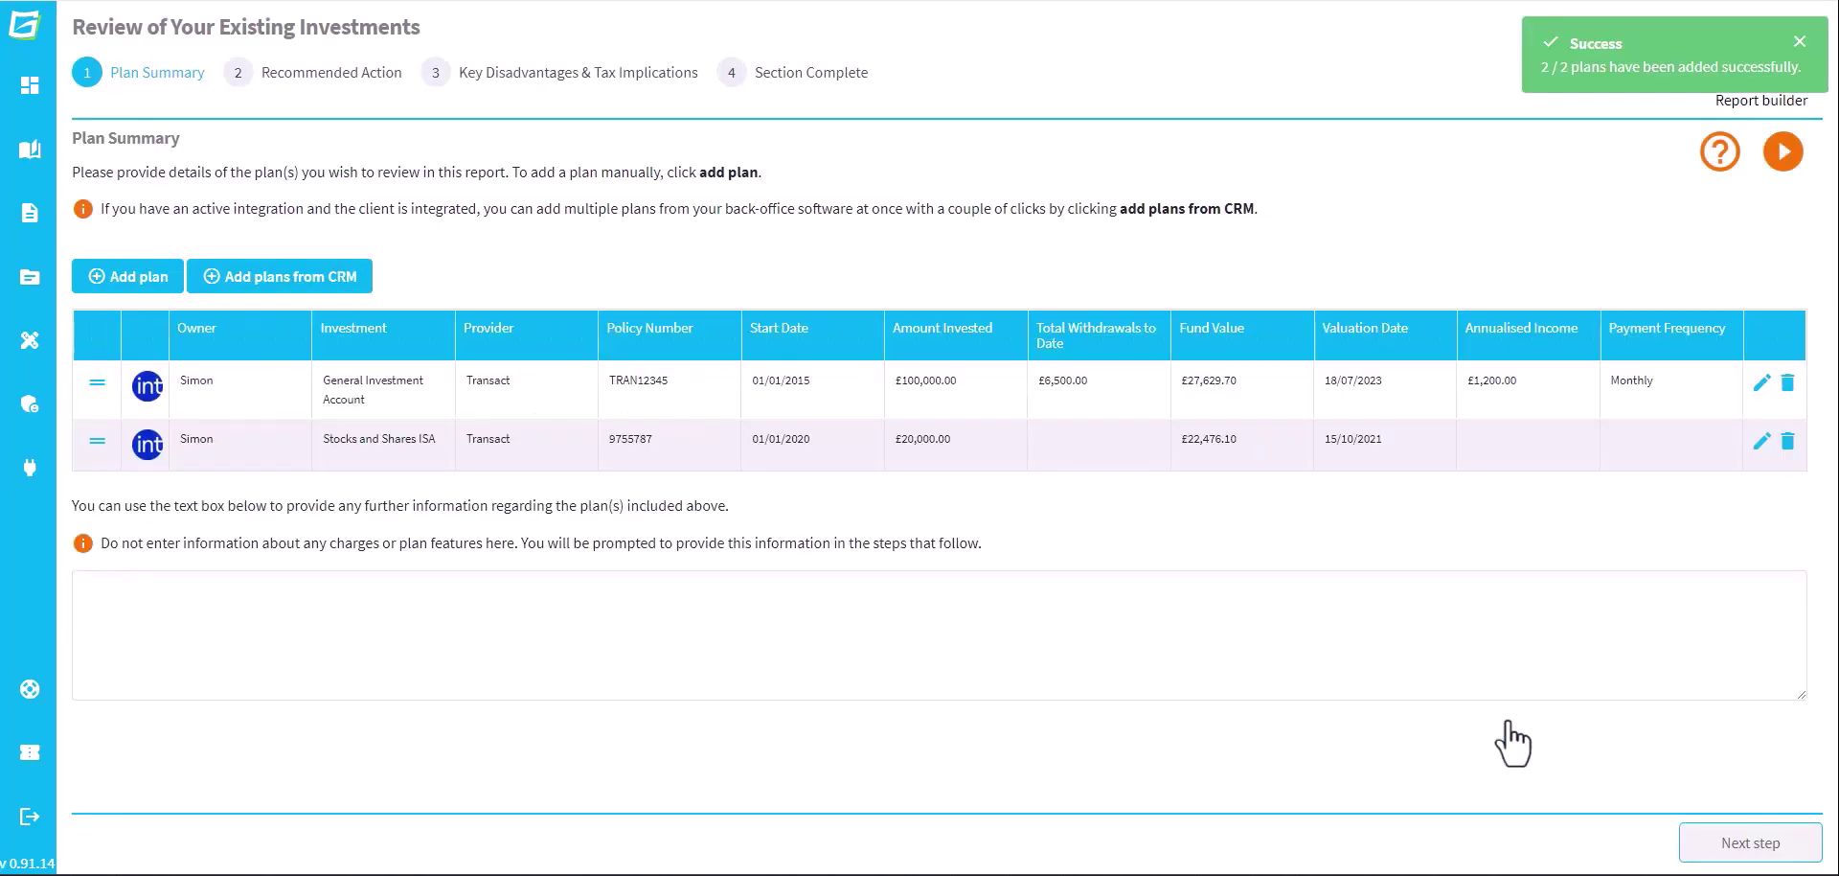
Open the General Investment Account plan and review its current investment strategy holdings
click(1762, 389)
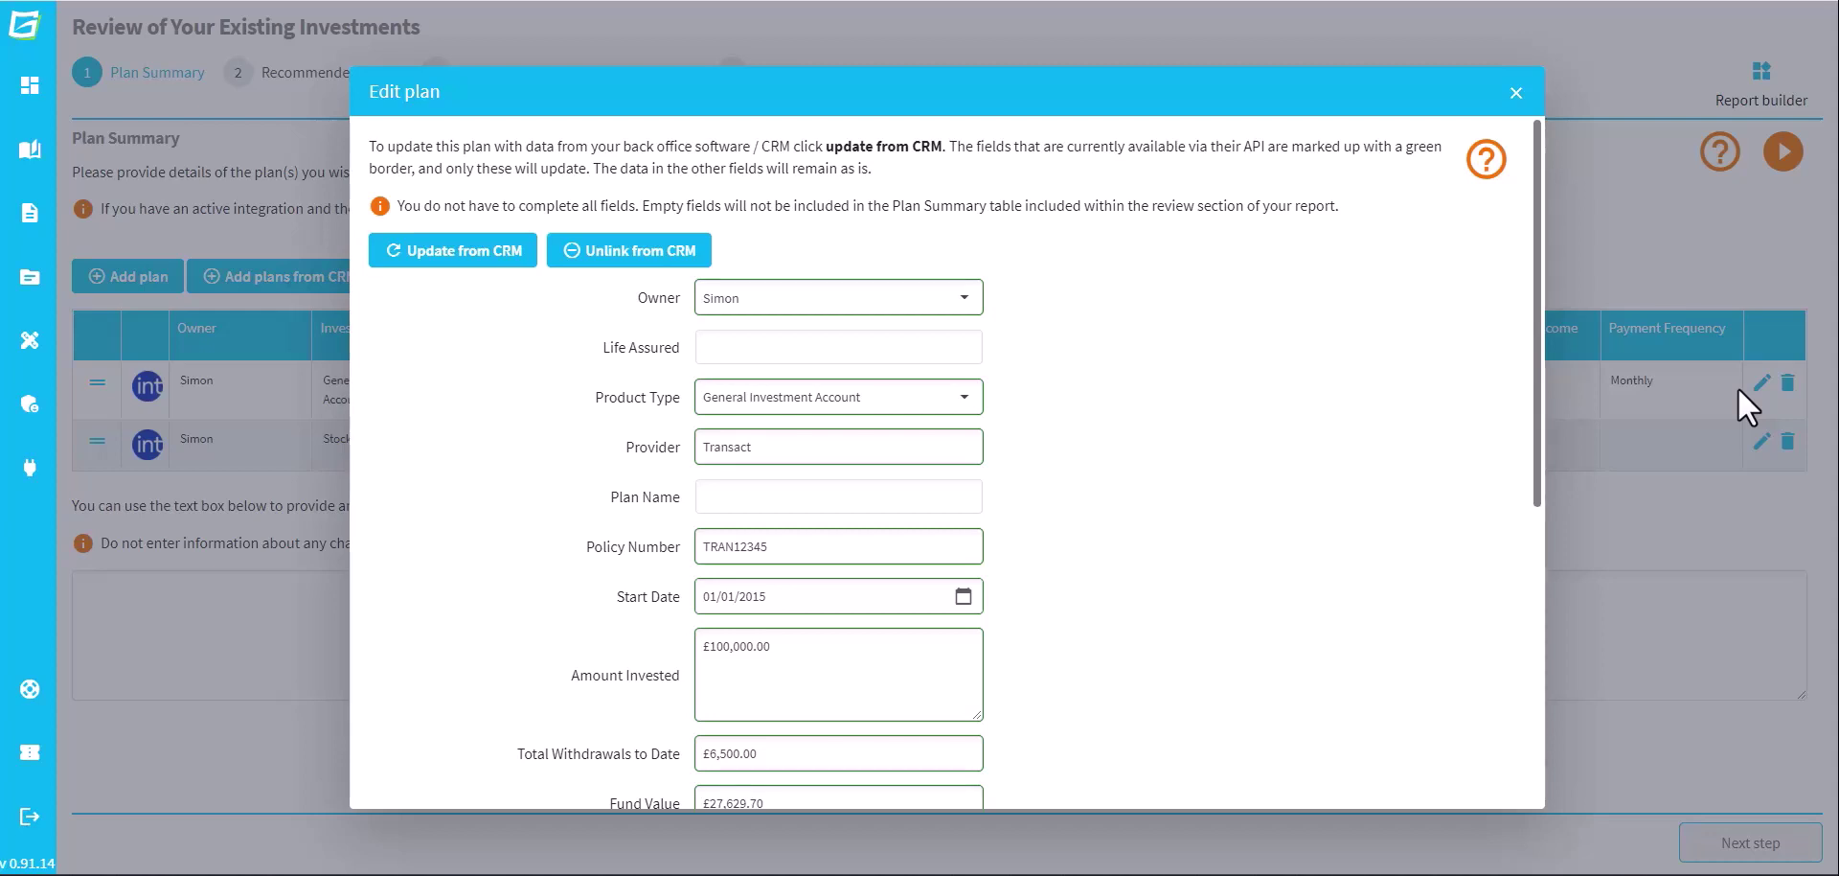
drag(1538, 341, 1513, 692)
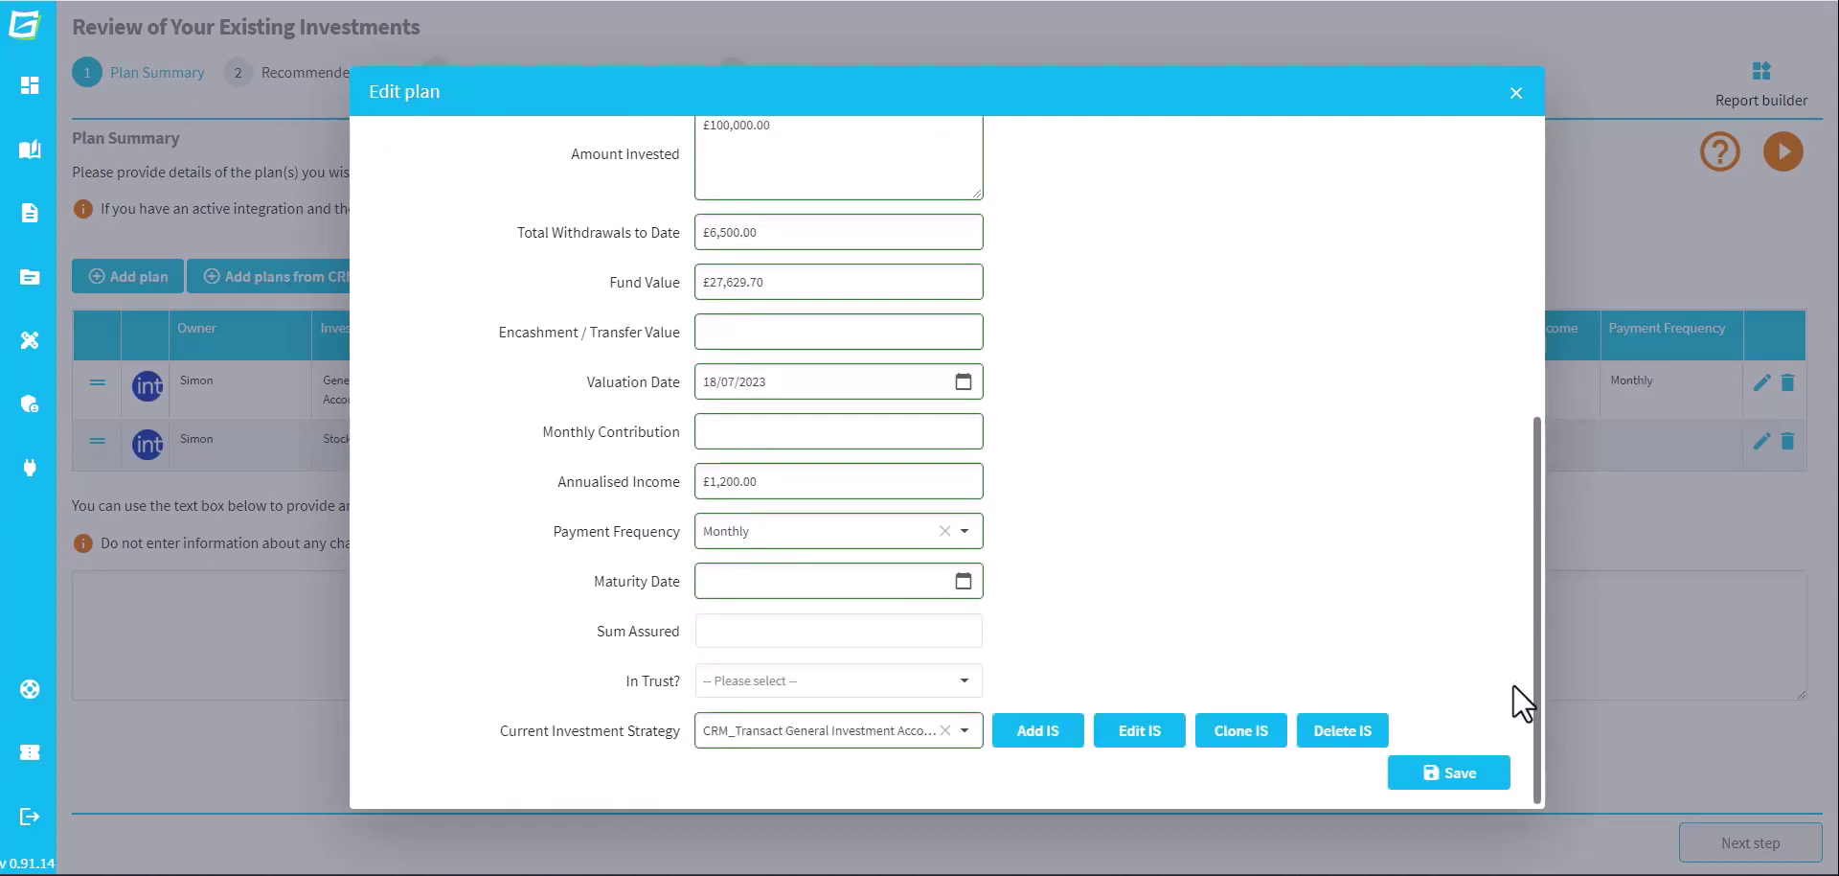
click(1151, 718)
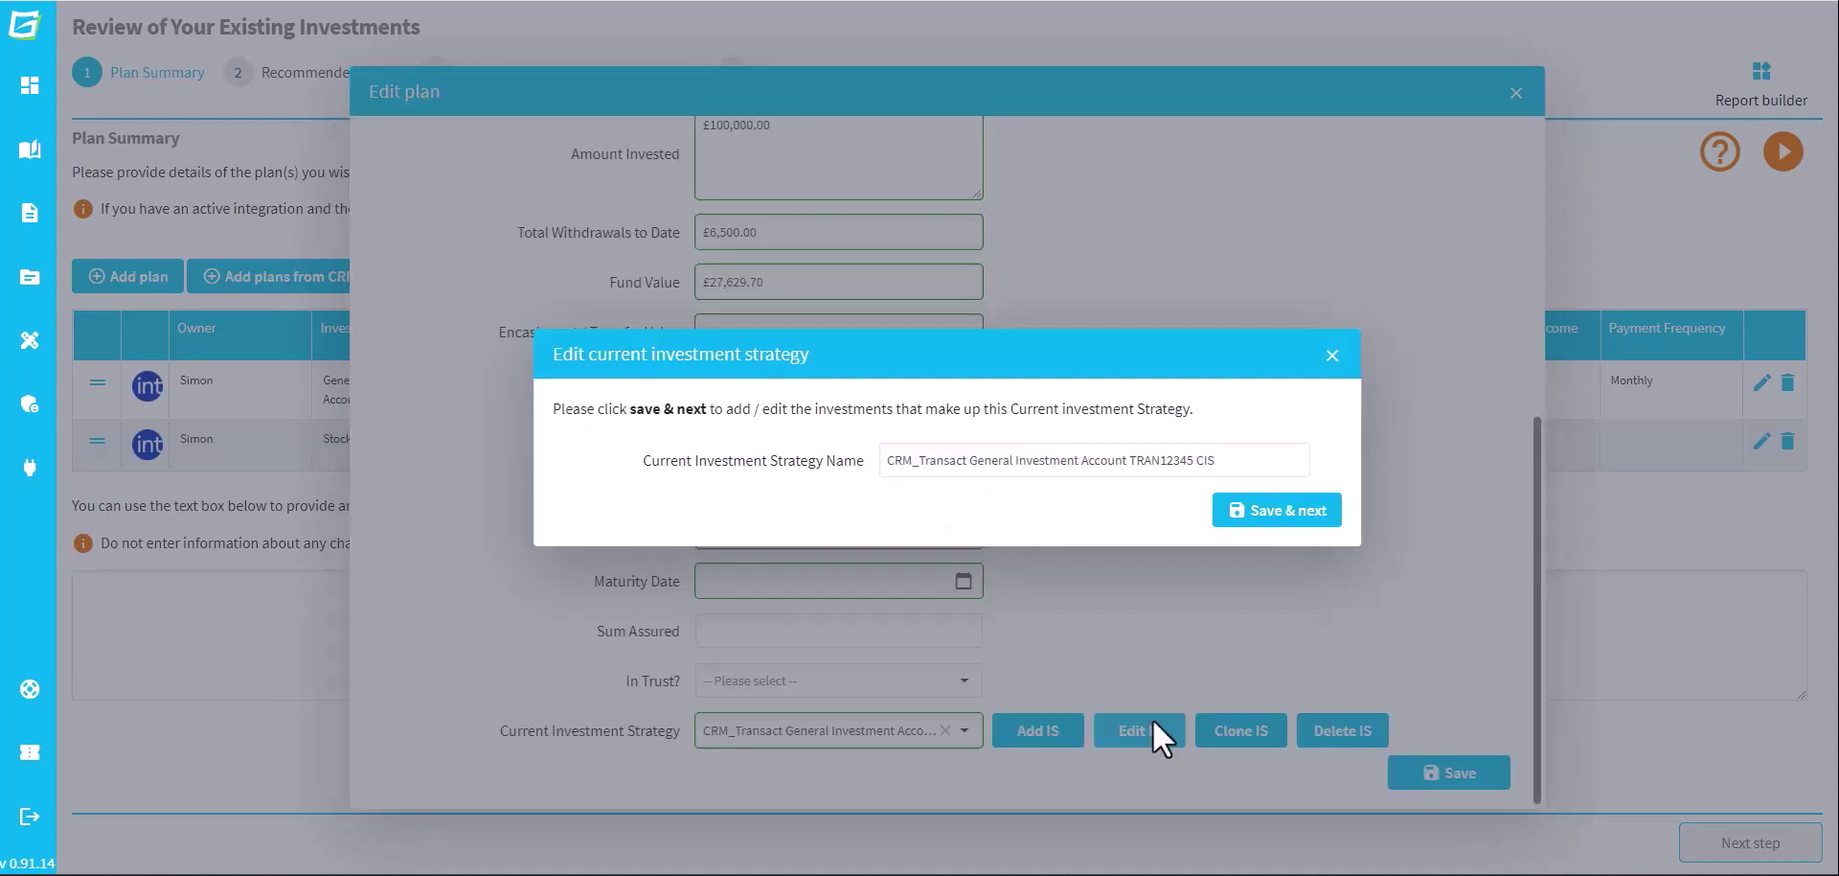
click(1303, 513)
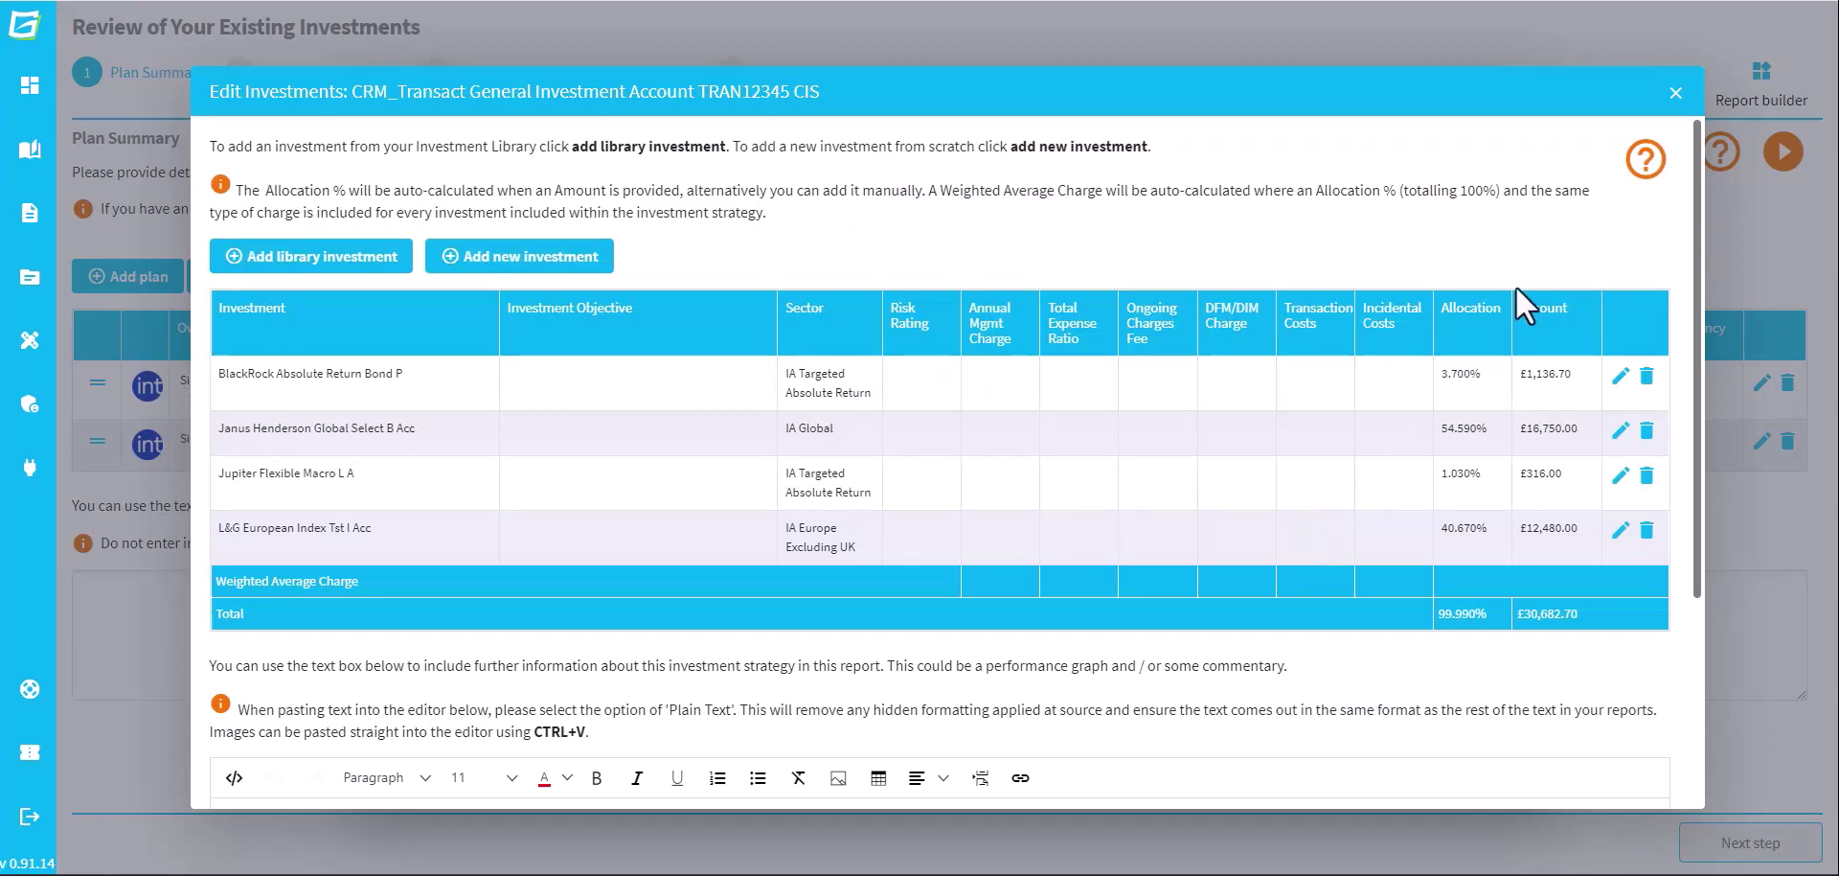
click(1676, 93)
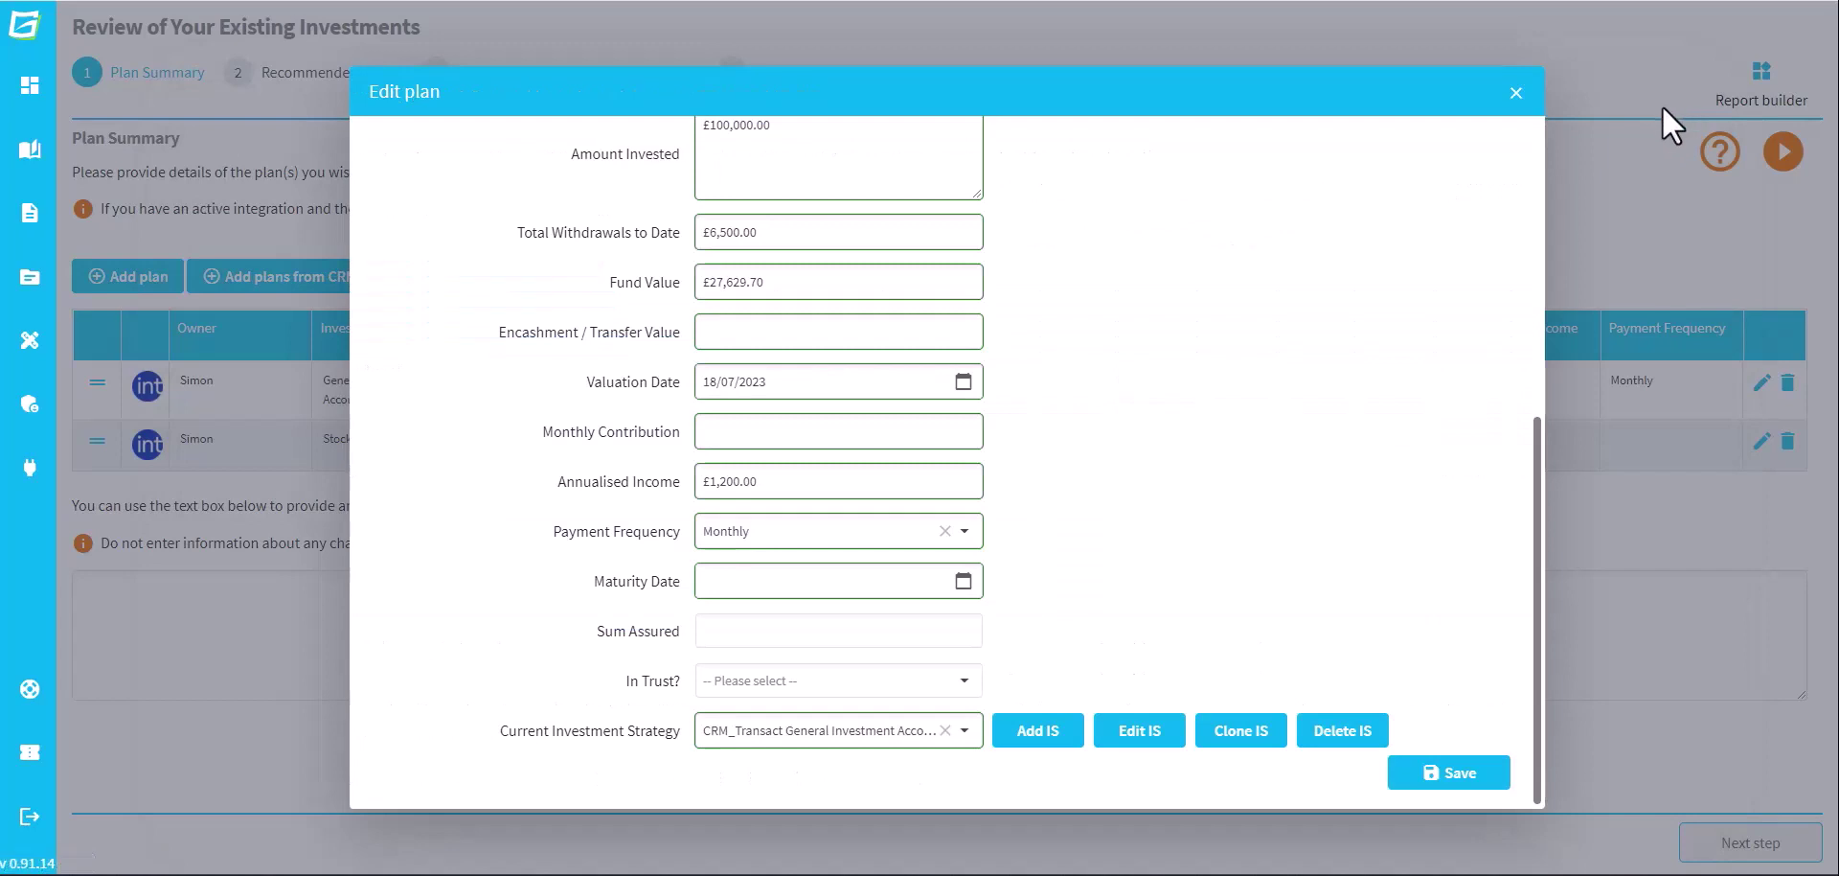
drag(1538, 456, 1546, 149)
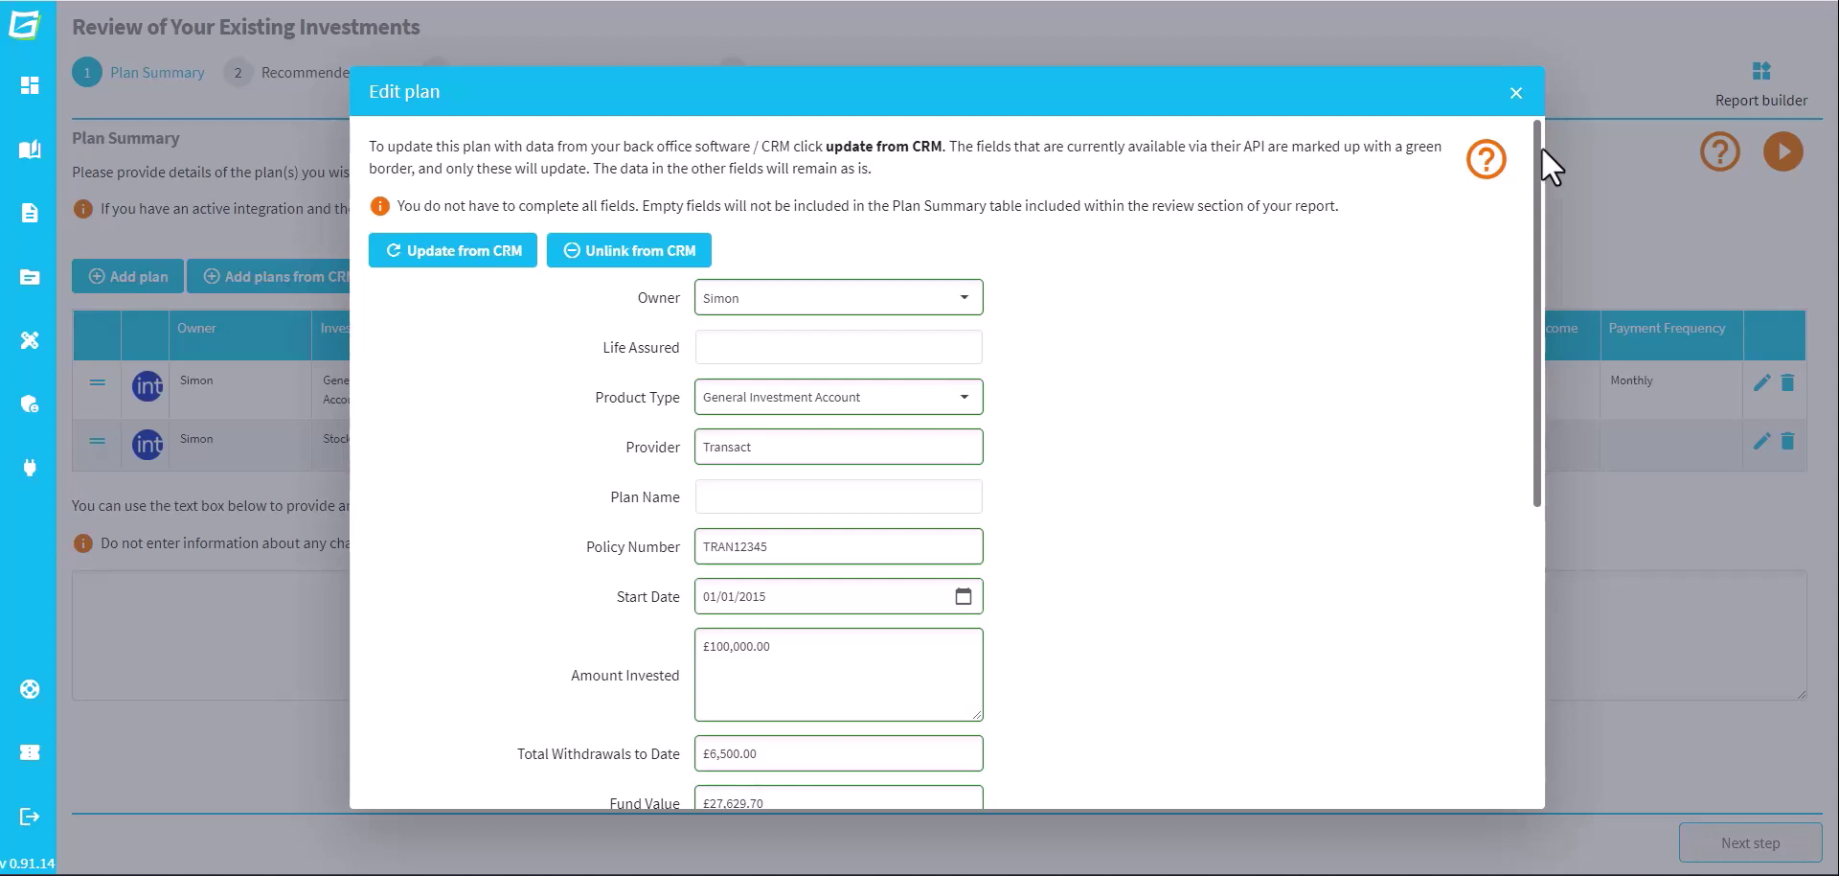
Update the General Investment Account plan from the CRM and save it
click(468, 258)
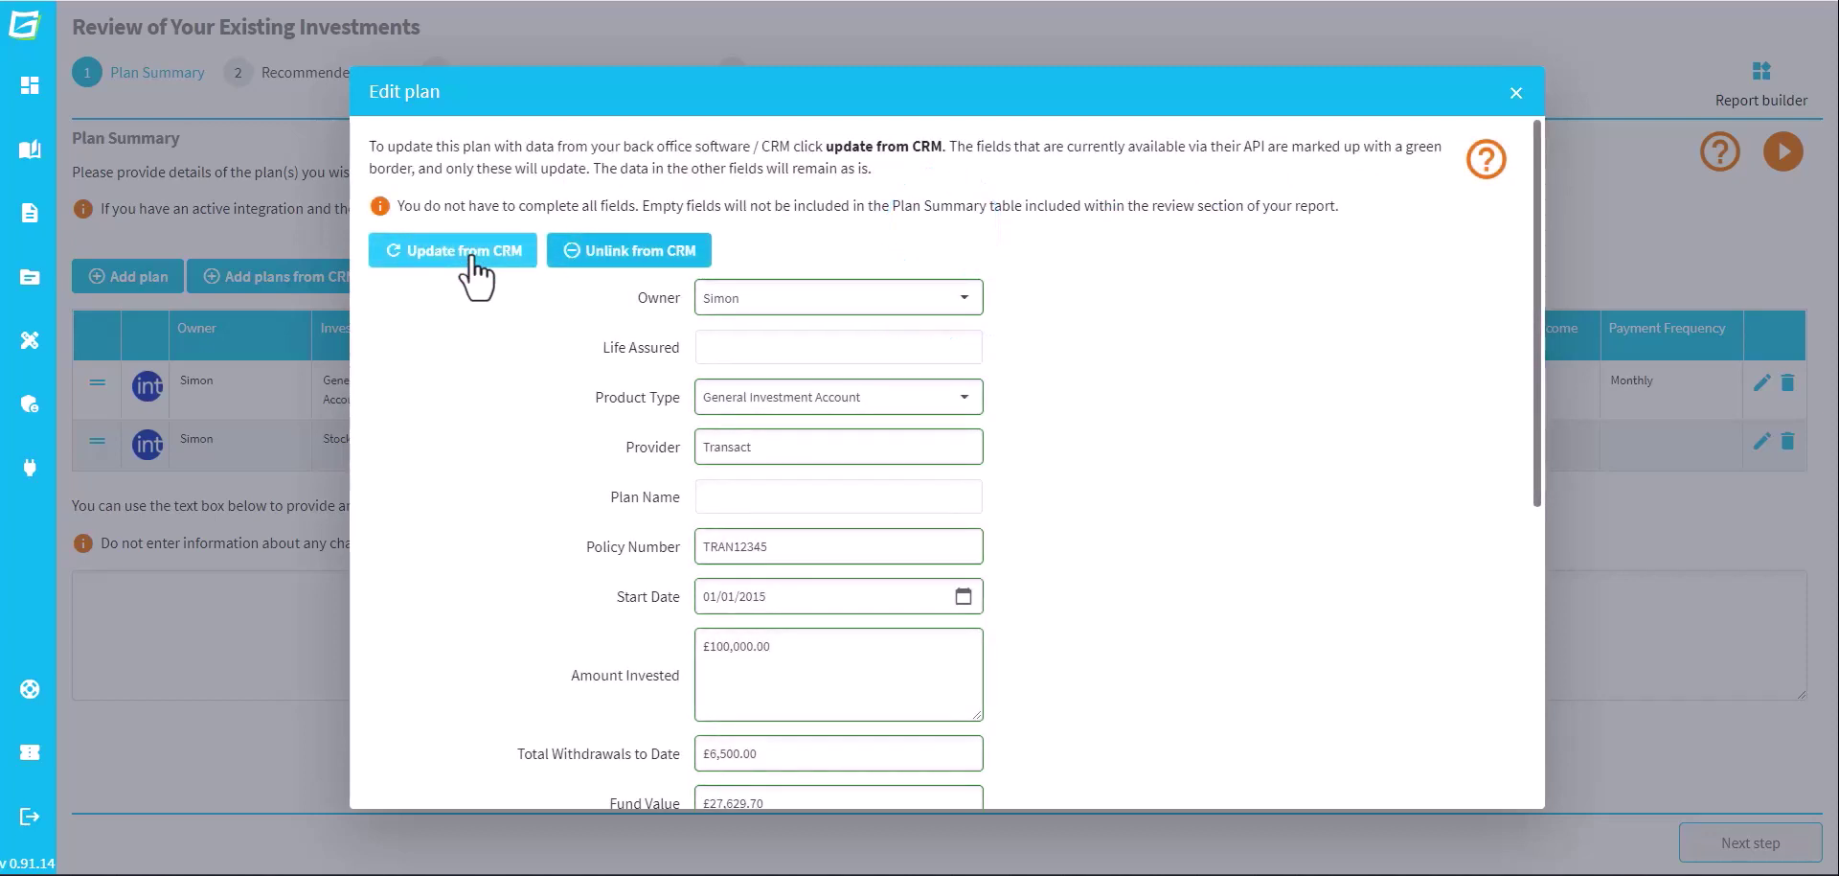
drag(1538, 415, 1543, 737)
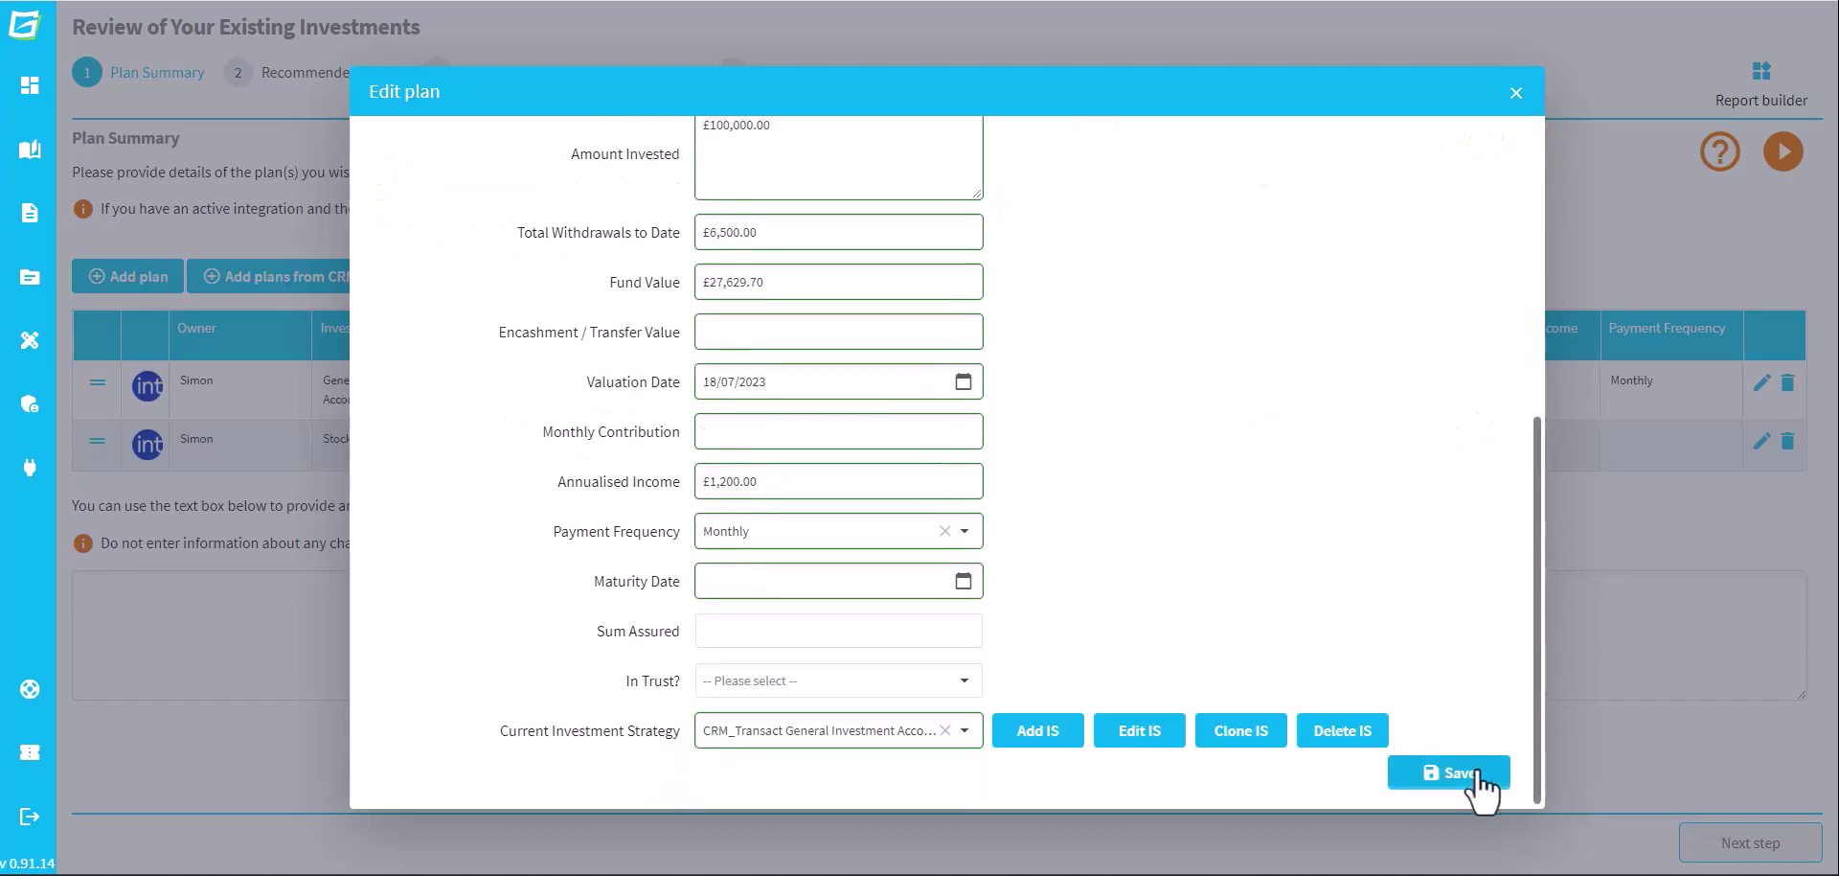
click(1448, 772)
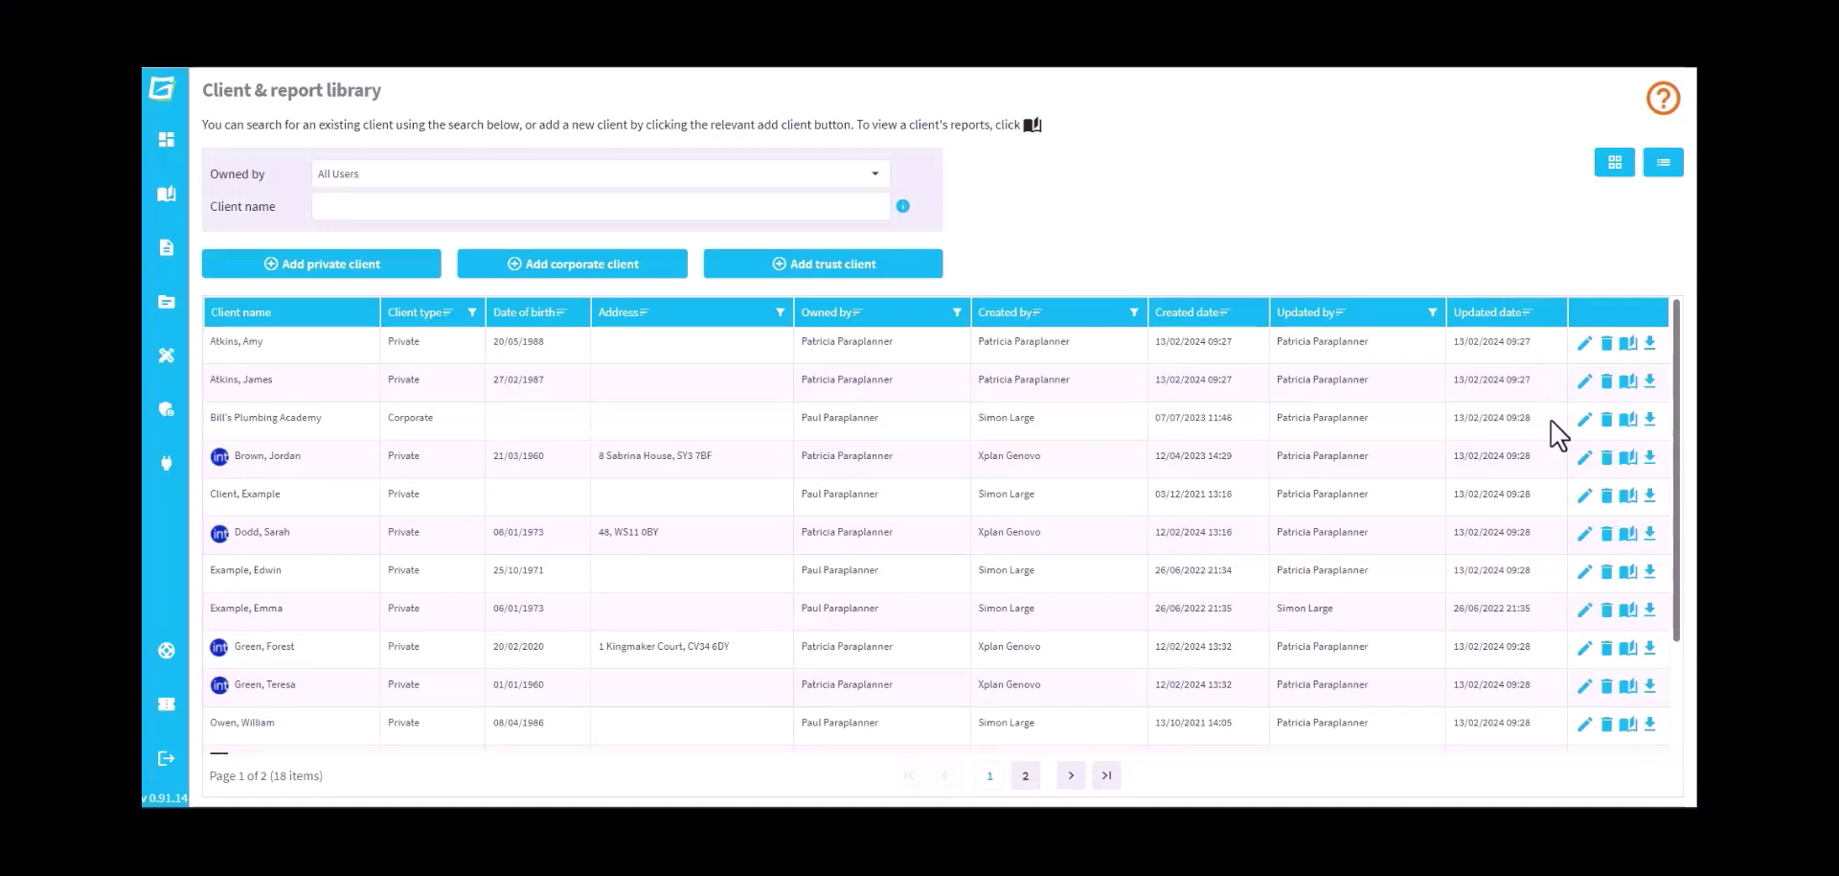
Open a client's details for editing, then open the Genovo support knowledge base
click(1584, 458)
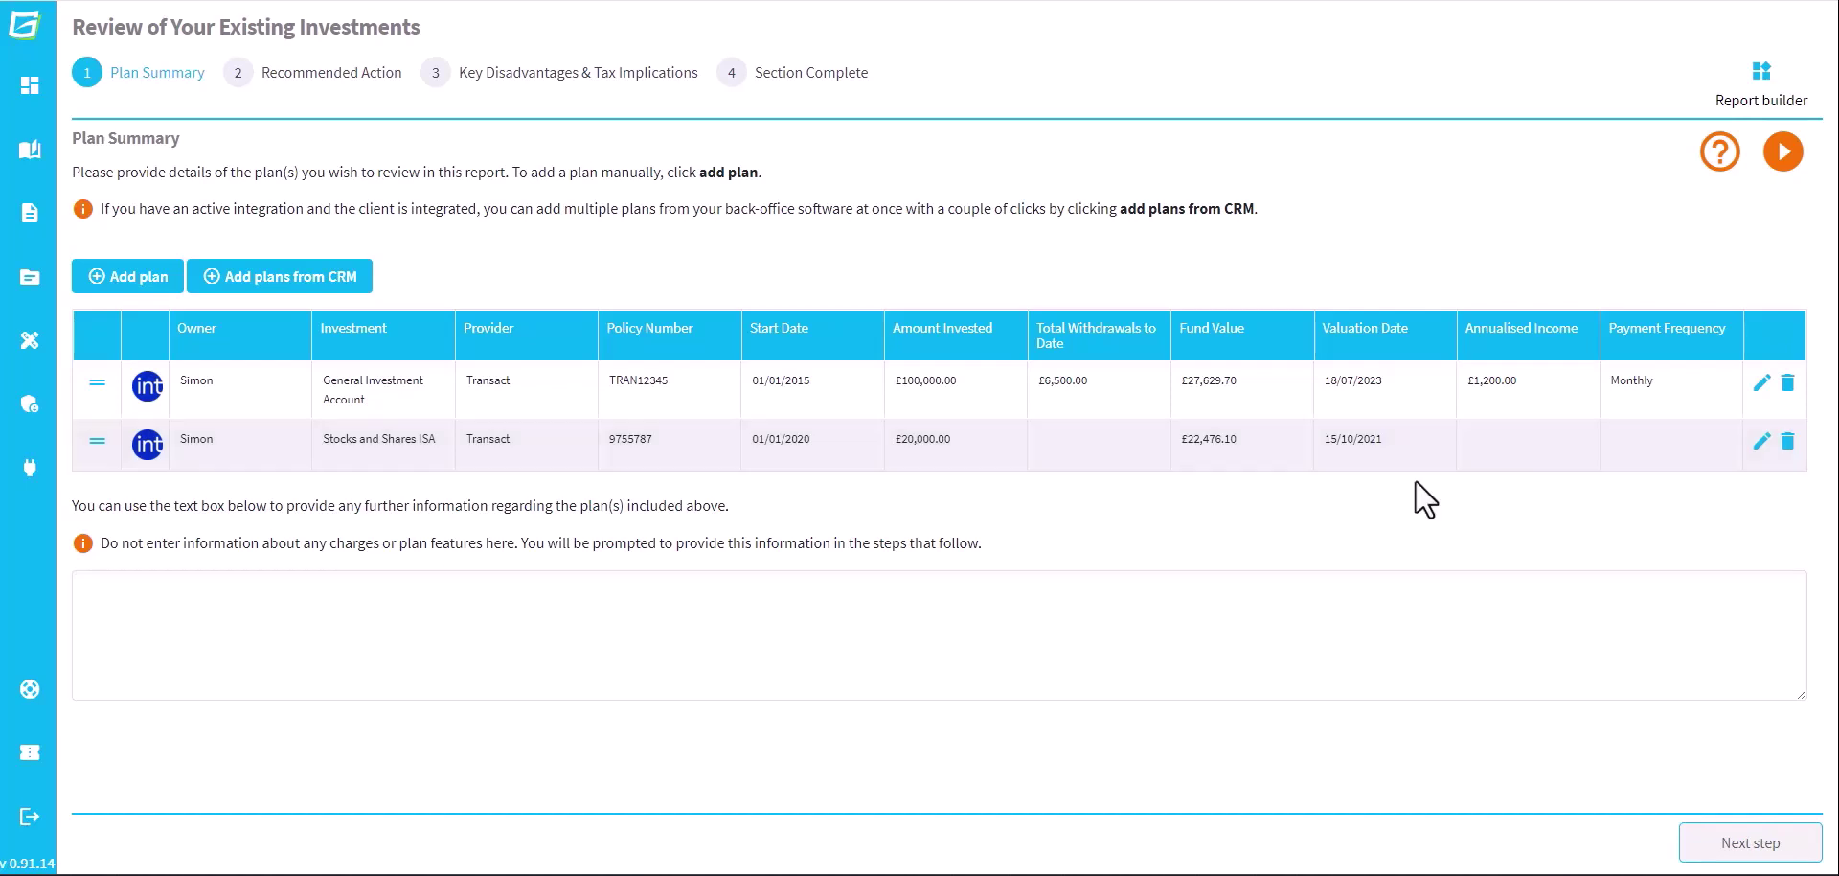
click(54, 714)
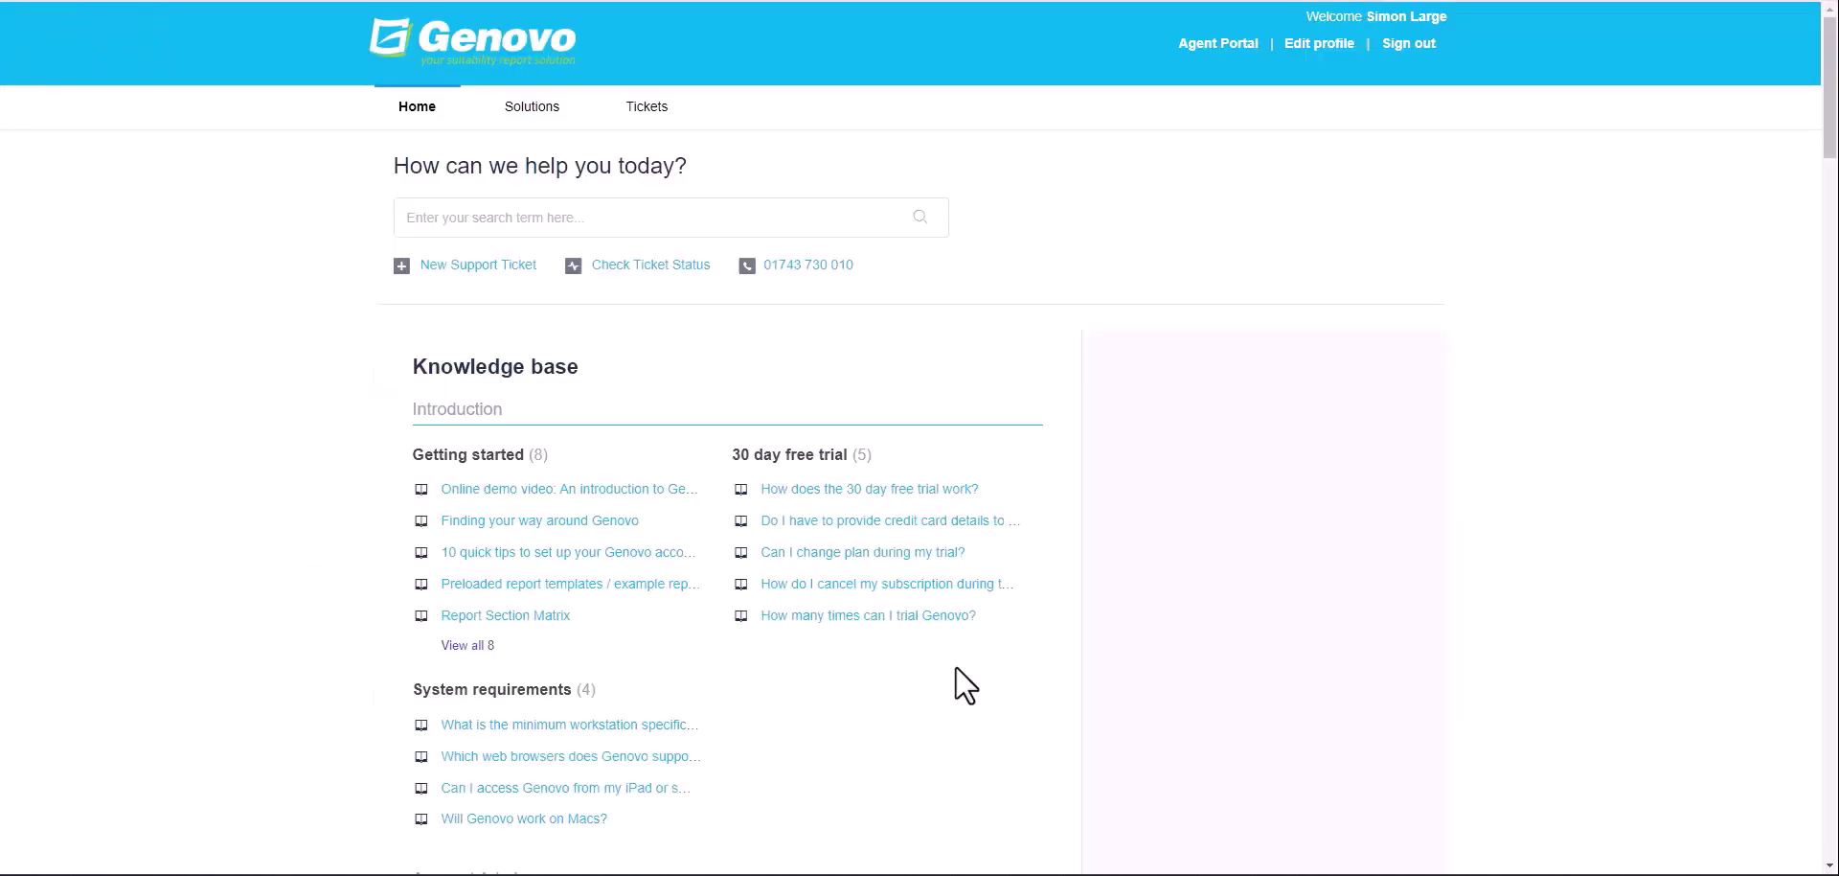
Open the intelliflo office solutions page under Integrations in the support knowledge base
drag(1831, 181, 1794, 743)
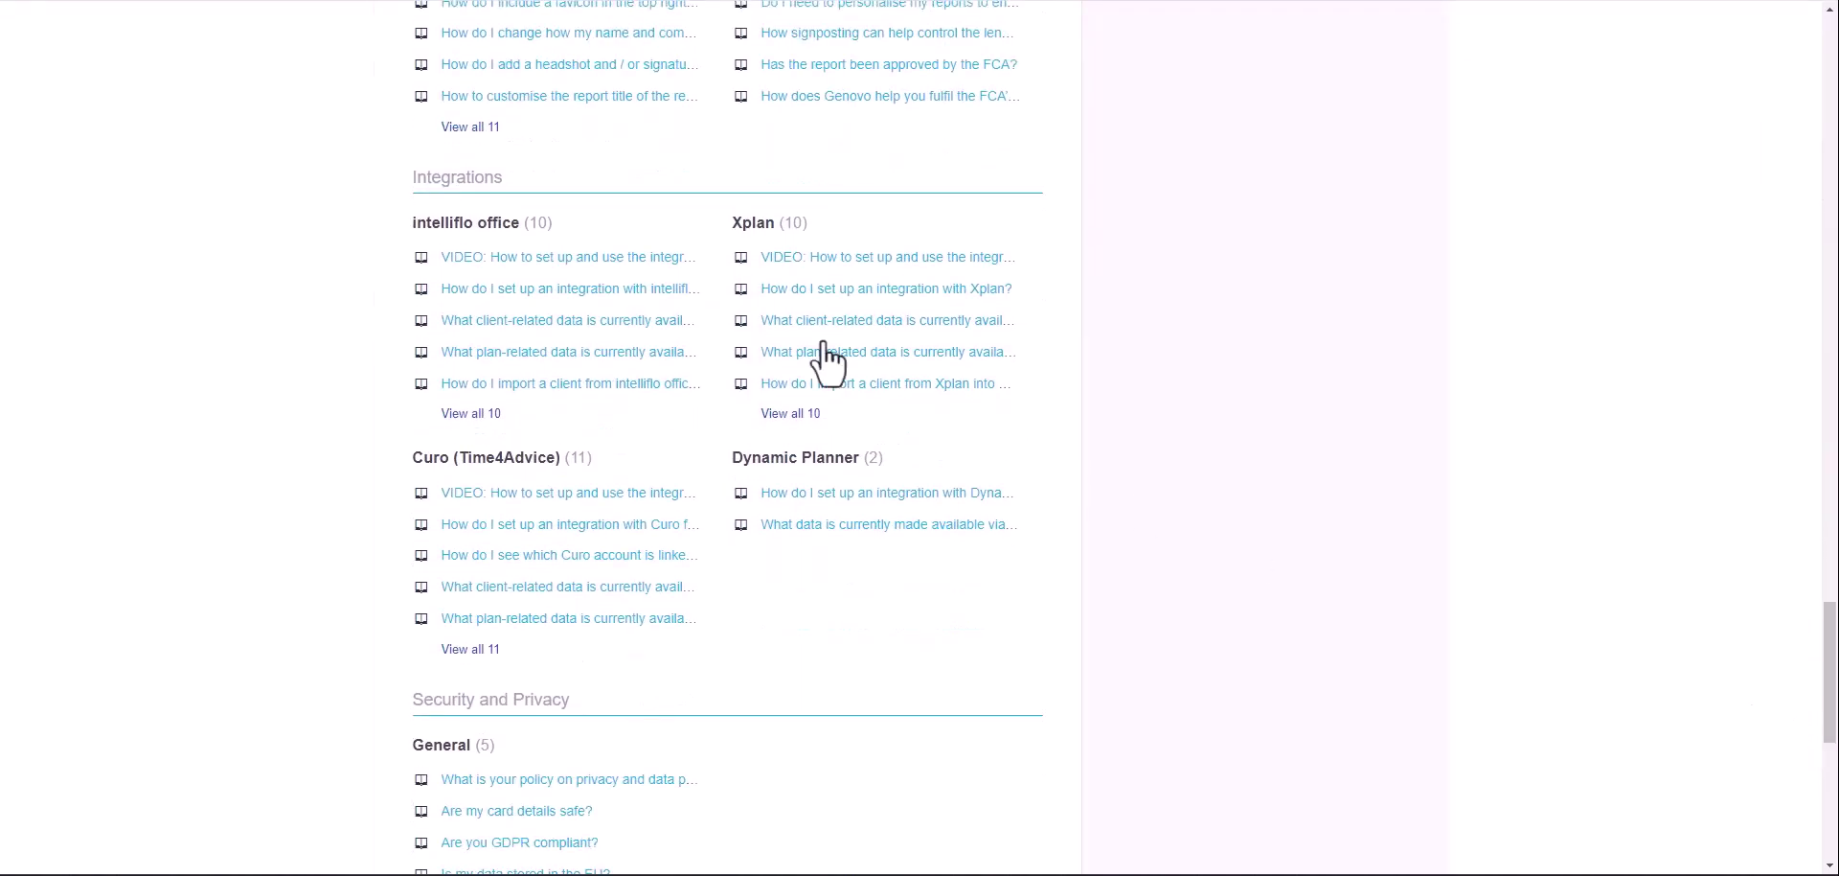
click(514, 230)
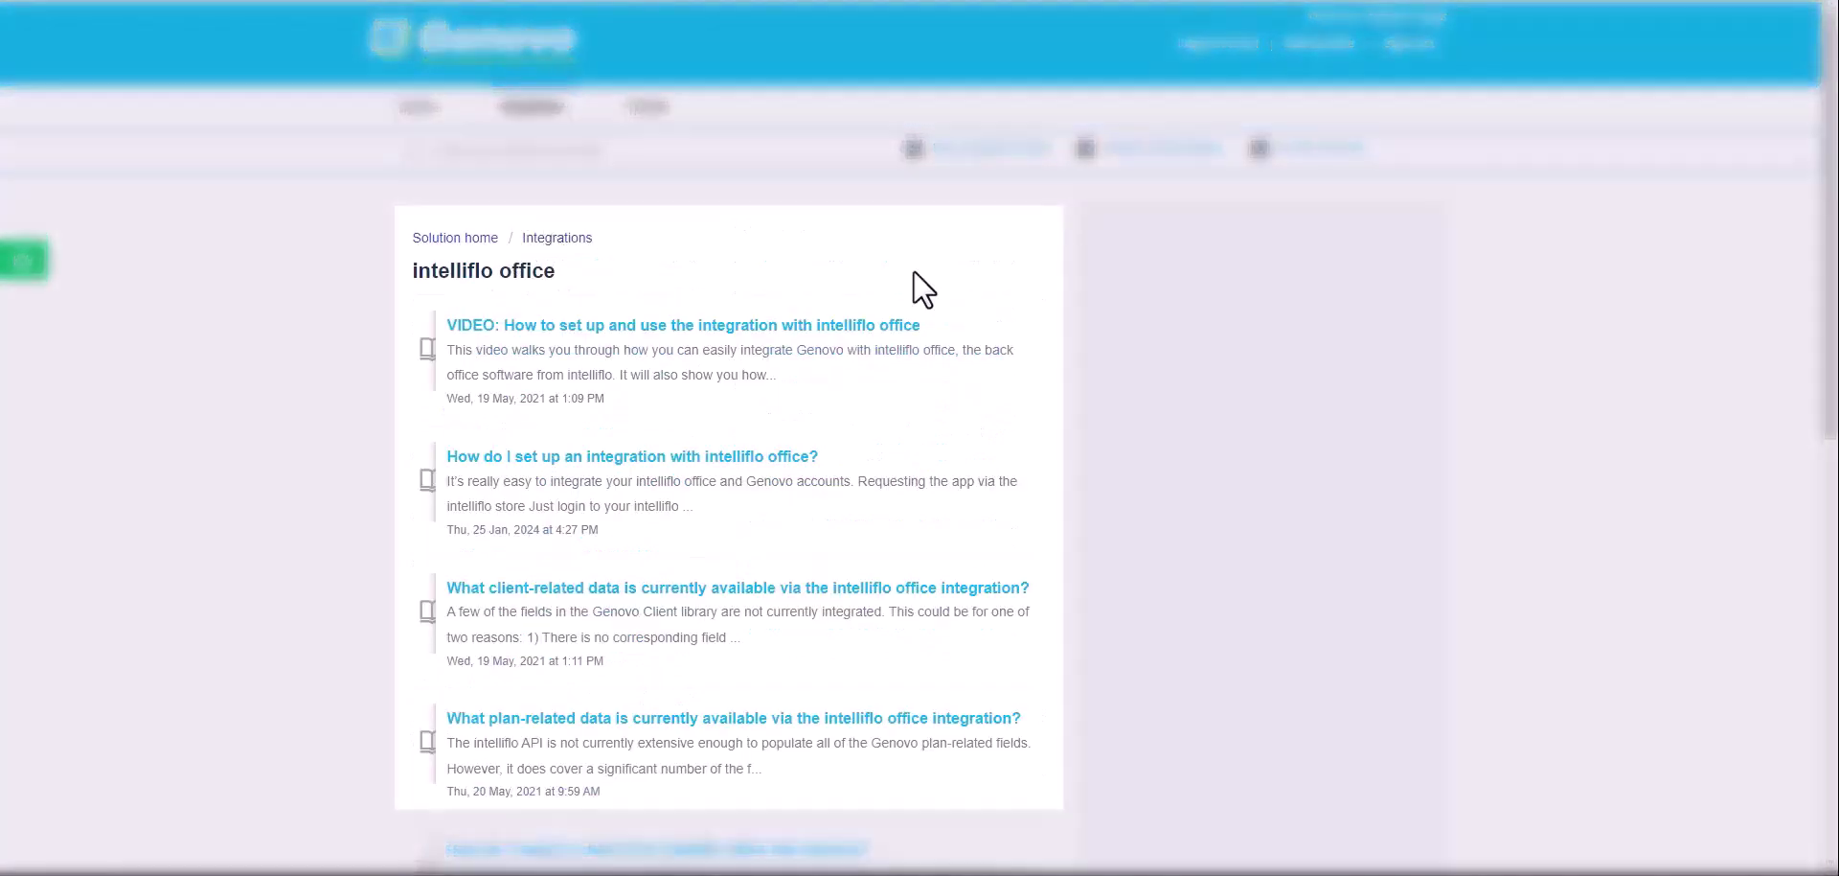